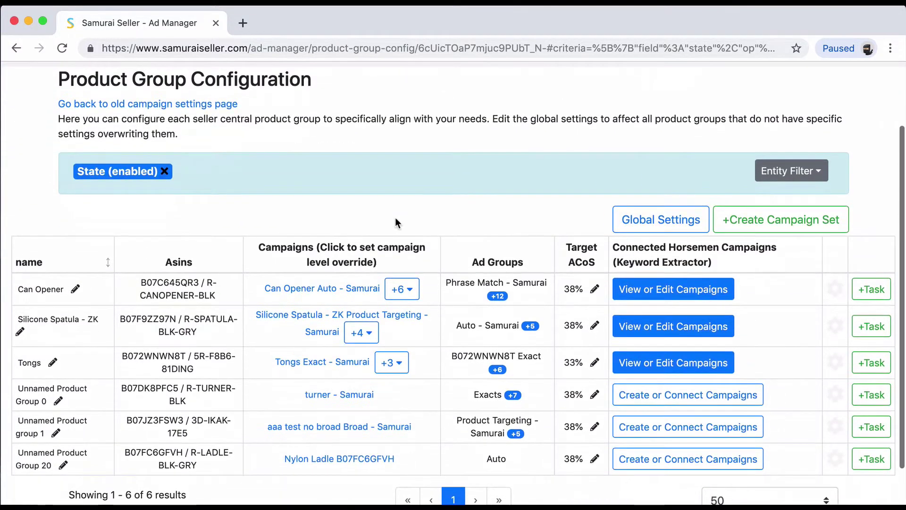
Sort the product group table by name so Unnamed Product Group 20 is listed first.
scroll(394, 218, "up", 2)
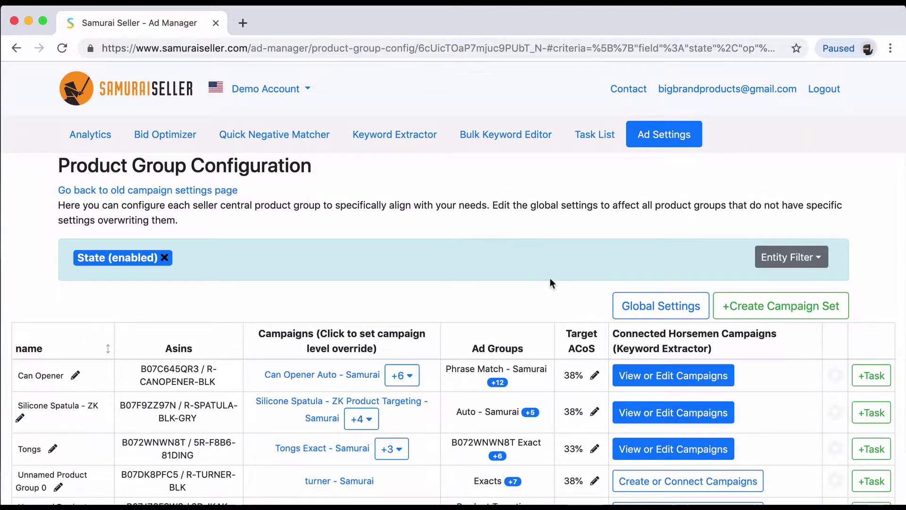
scroll(552, 282, "down", 1)
scroll(586, 276, "down", 2)
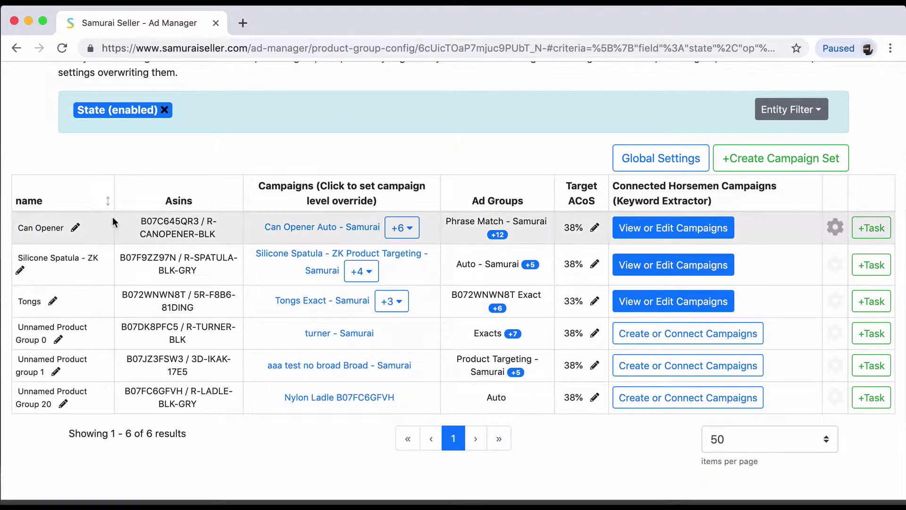
scroll(210, 213, "up", 3)
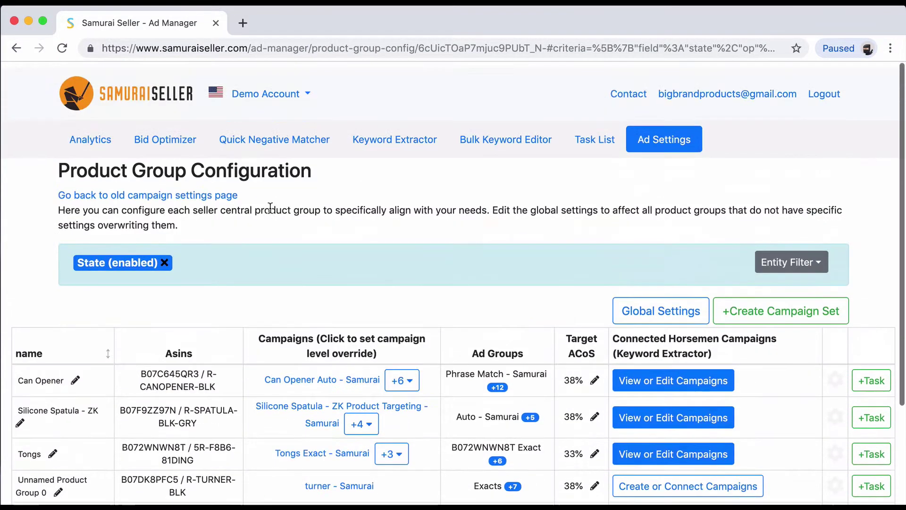
scroll(276, 218, "down", 4)
left_click(40, 184)
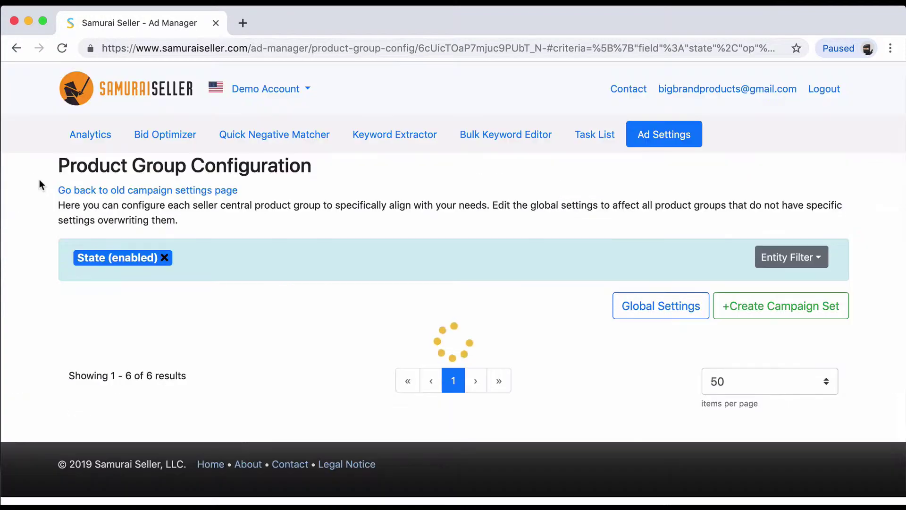
Highlight the first row's ASIN B07FC6GFVH and part of its SKU.
scroll(136, 294, "down", 3)
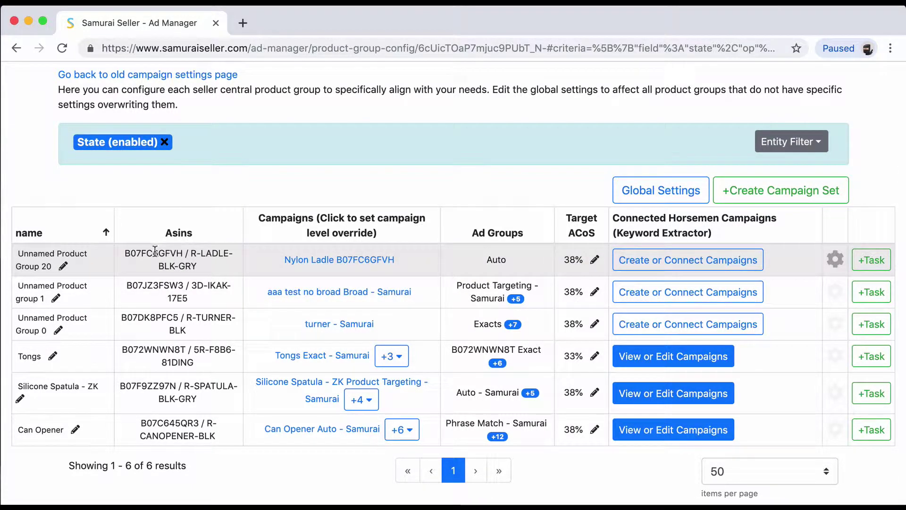
double_click(154, 254)
left_click_drag(191, 255, 197, 259)
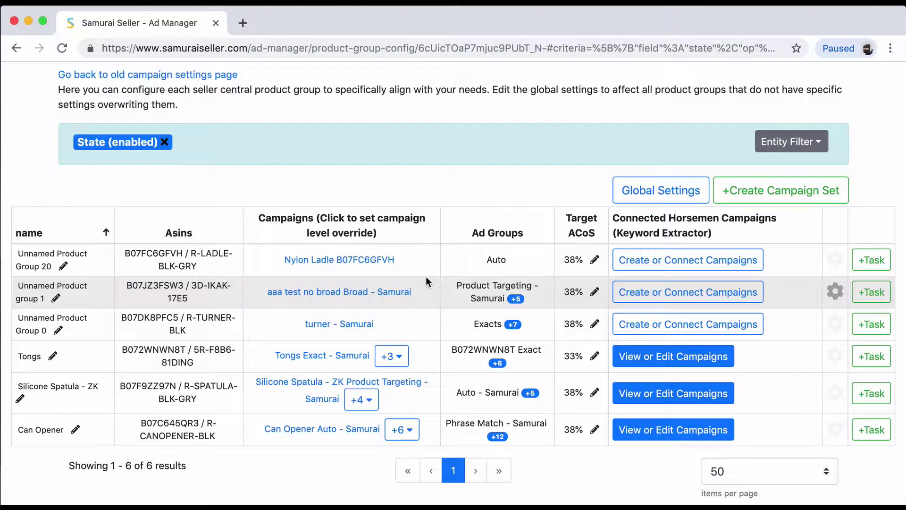
Rename Unnamed Product Group 20 to 'Ladle Black'.
double_click(158, 256)
left_click(198, 255)
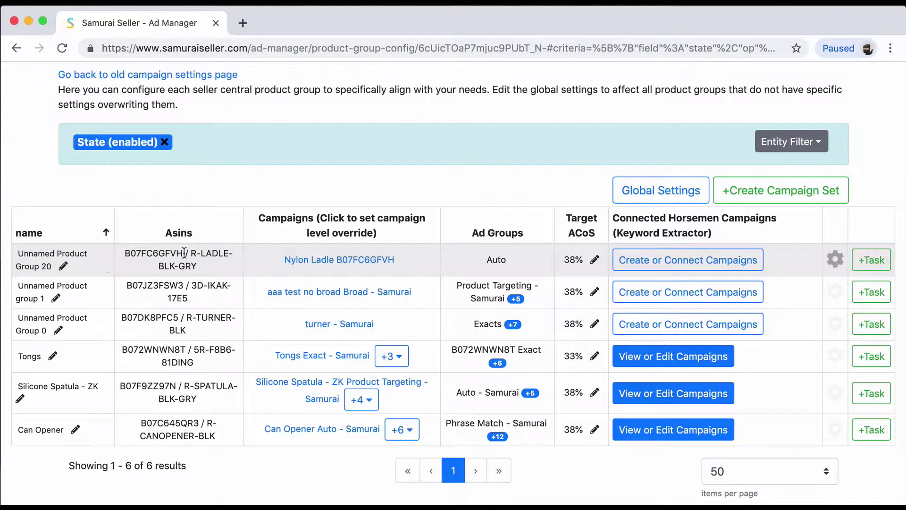
left_click(64, 268)
type("IA")
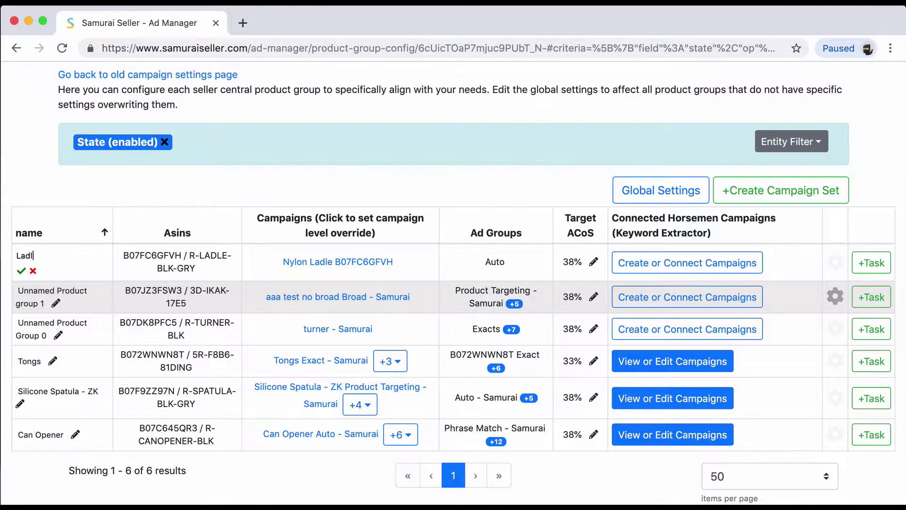
type("dle Blac")
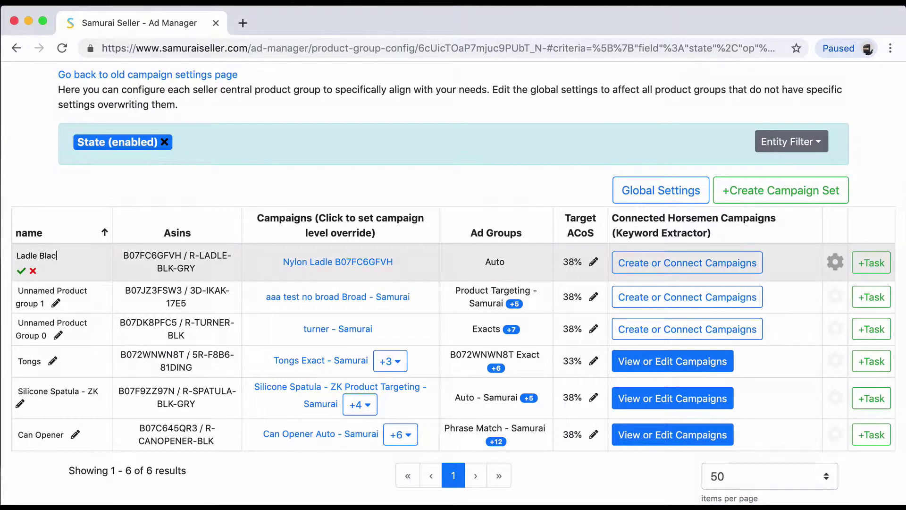
type("k")
left_click_drag(190, 254, 196, 265)
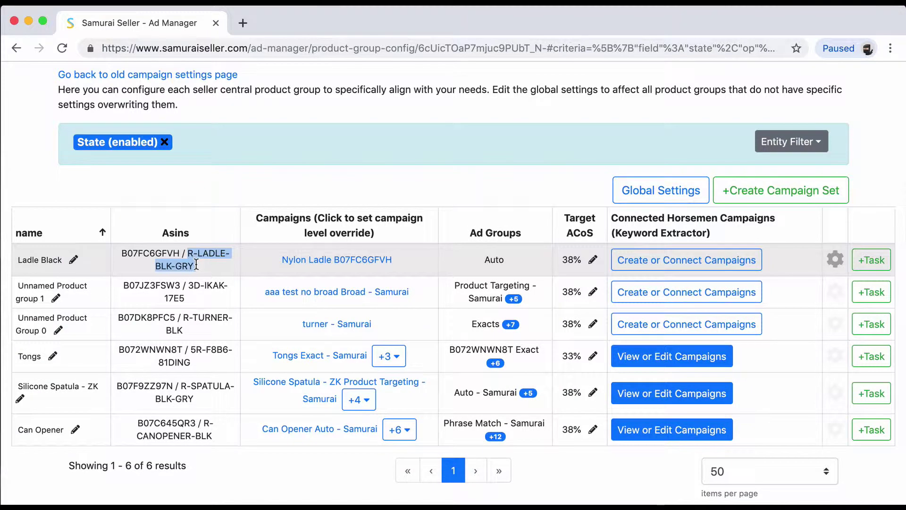
left_click(196, 265)
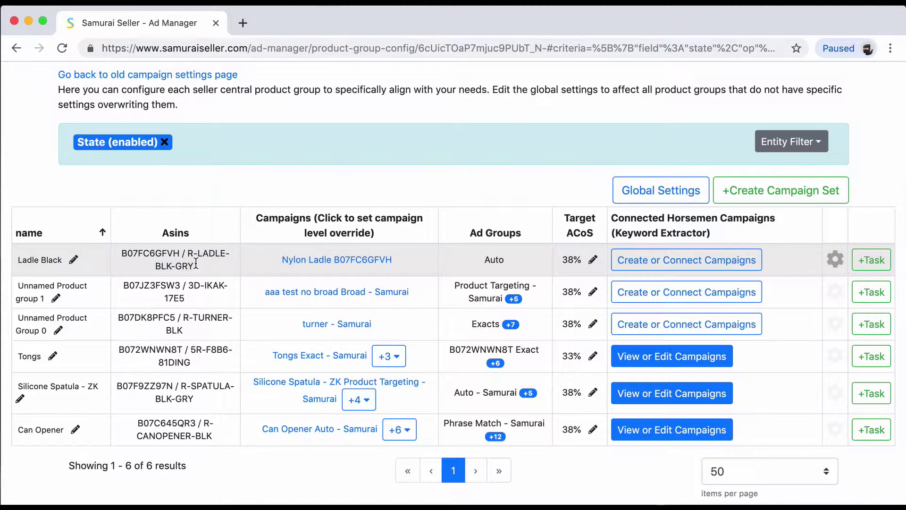
double_click(169, 255)
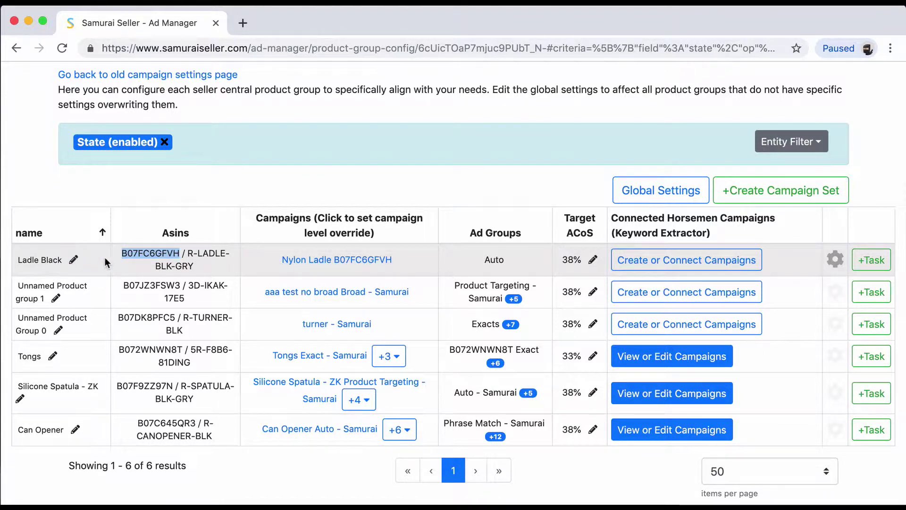
left_click(54, 260)
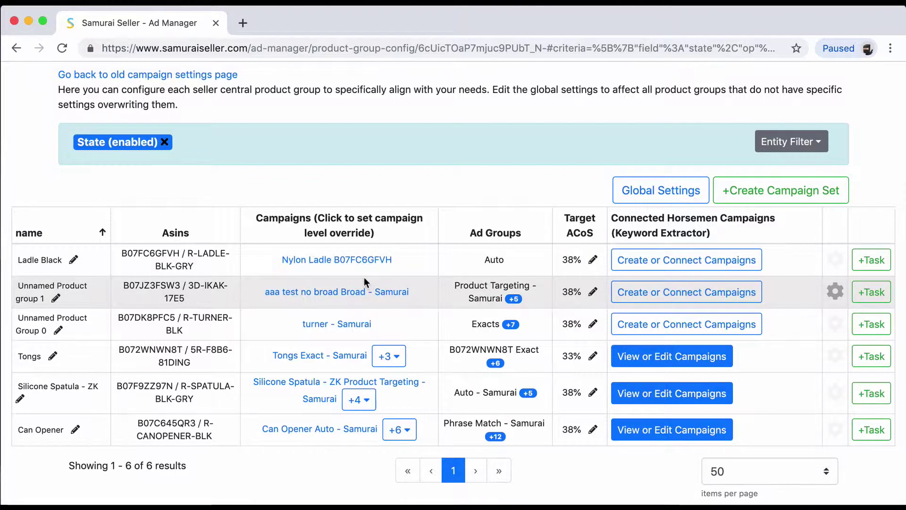
scroll(364, 279, "up", 1)
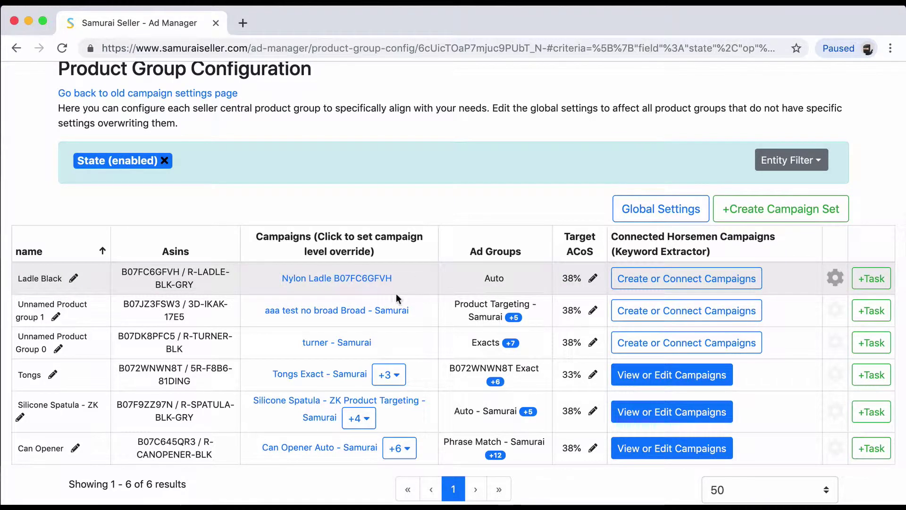
scroll(370, 385, "down", 3)
scroll(370, 382, "down", 2)
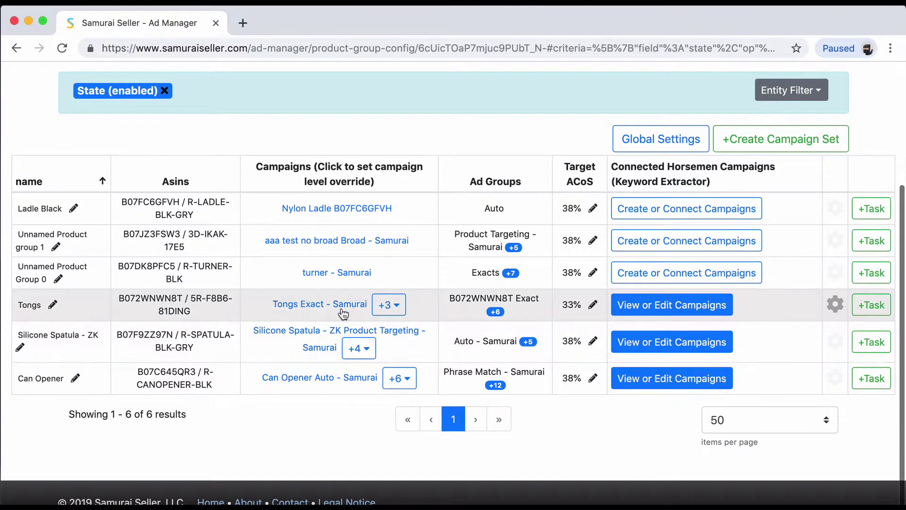
left_click(396, 306)
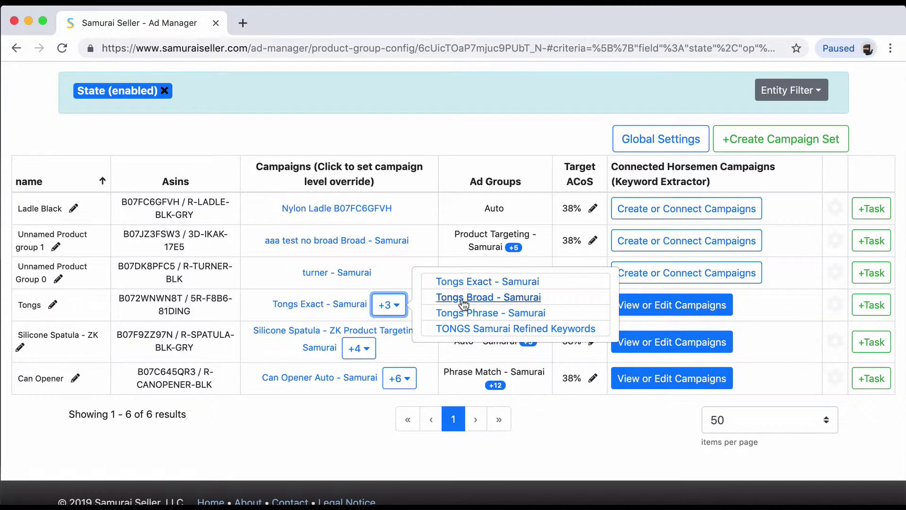
double_click(155, 297)
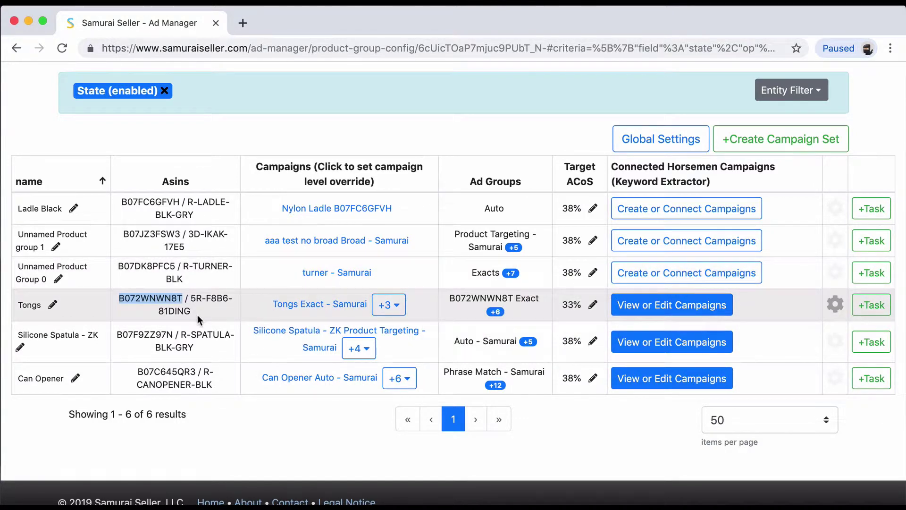
left_click(394, 307)
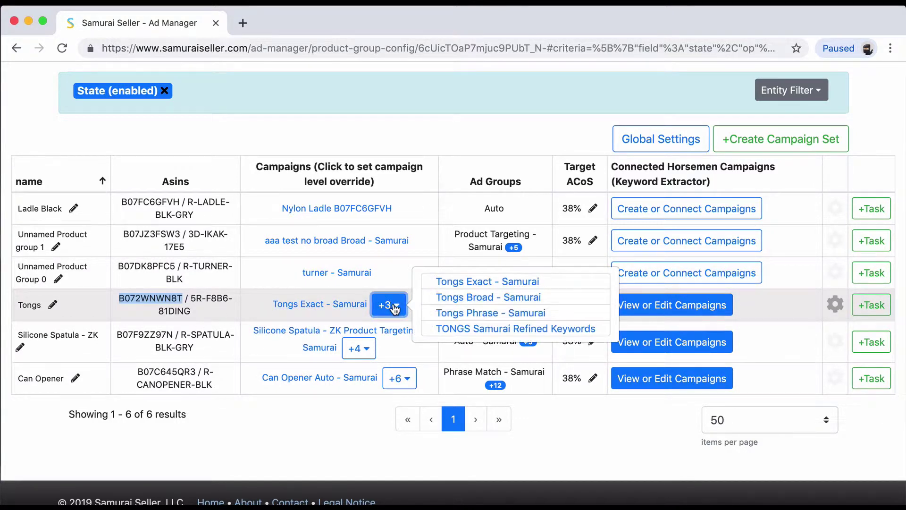
left_click(395, 280)
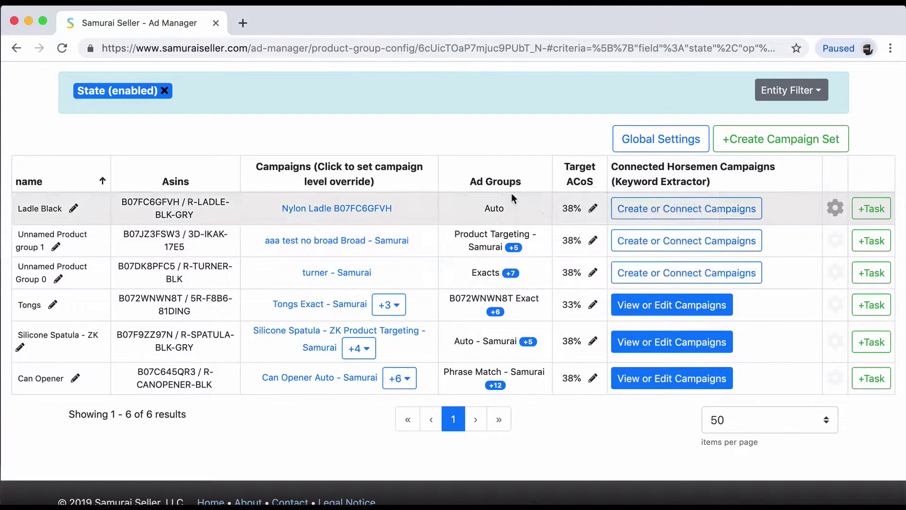
mouse_move(491, 302)
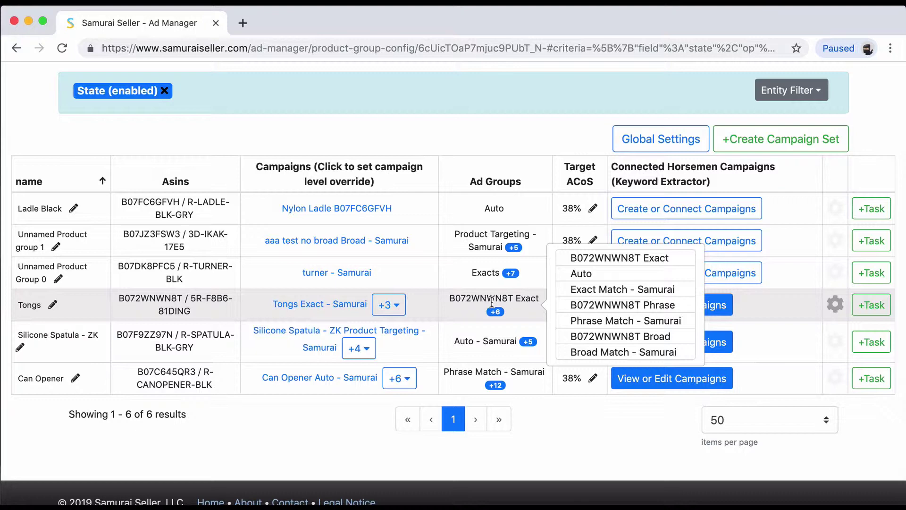
left_click(398, 305)
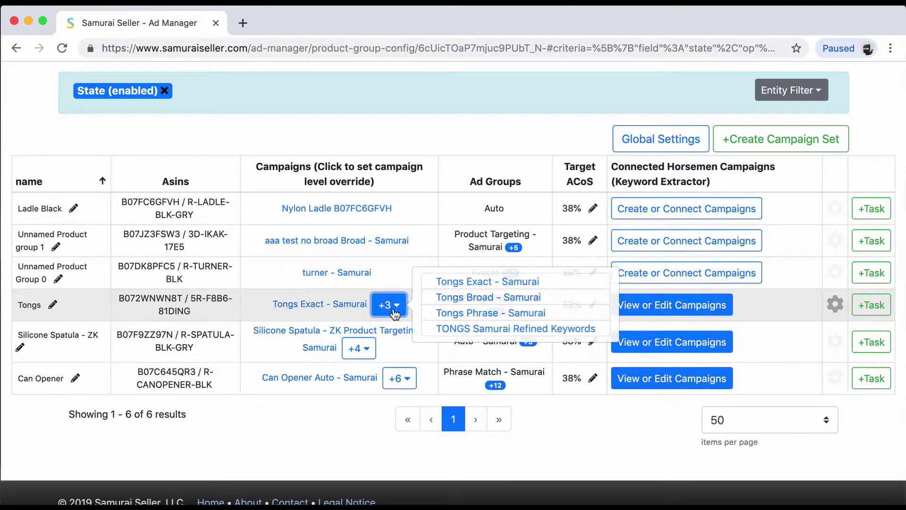
left_click(404, 304)
mouse_move(503, 304)
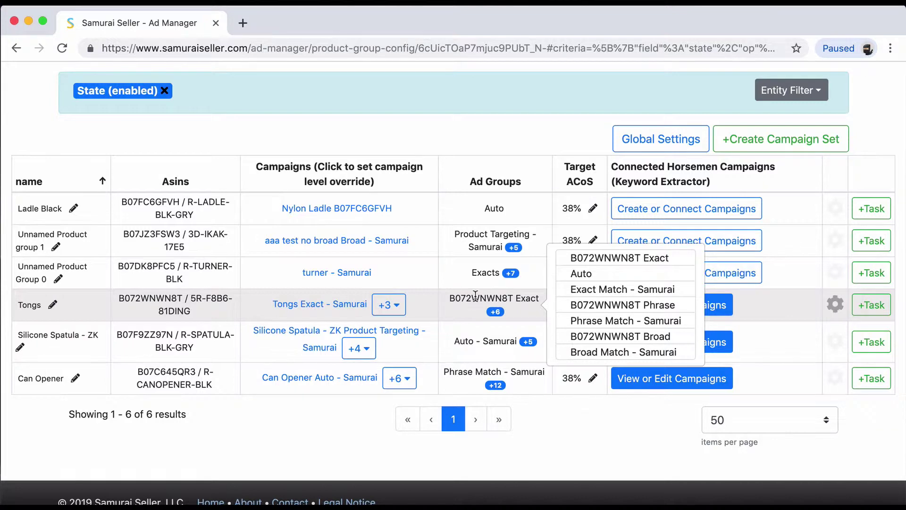
scroll(536, 151, "up", 2)
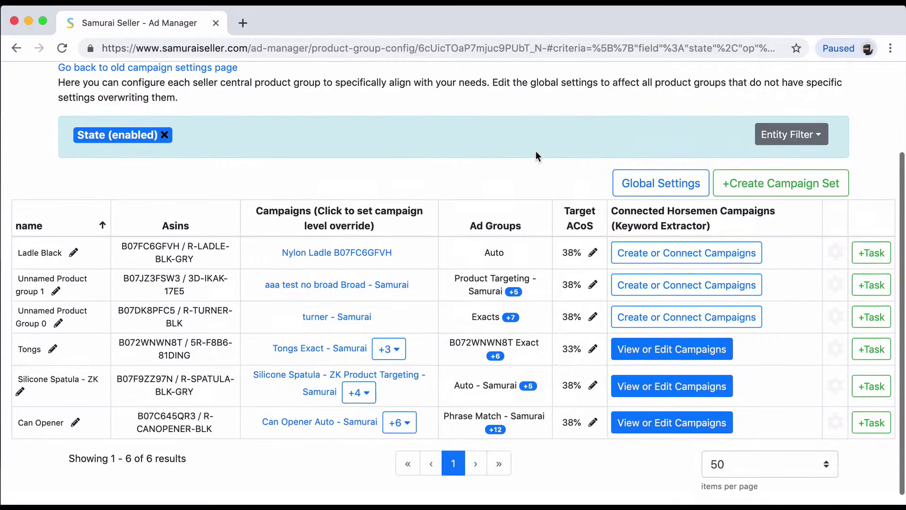
scroll(522, 181, "up", 2)
scroll(522, 182, "down", 3)
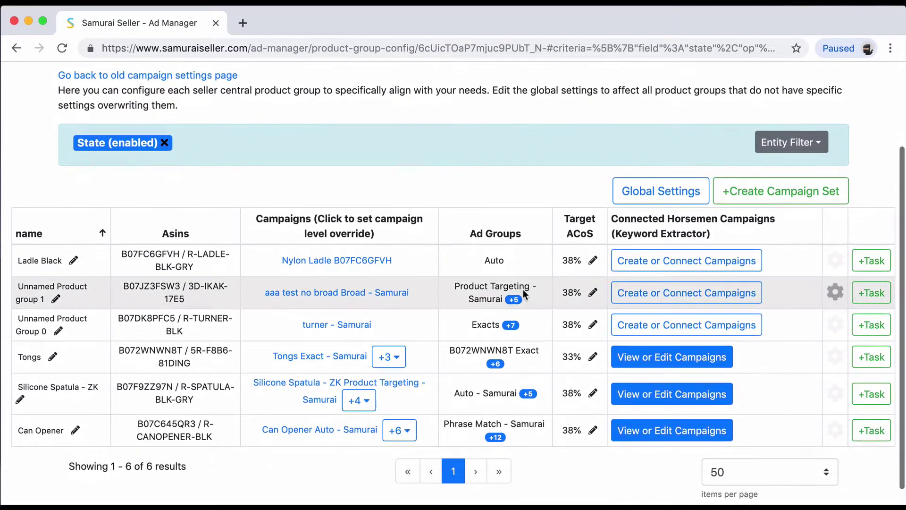
mouse_move(494, 287)
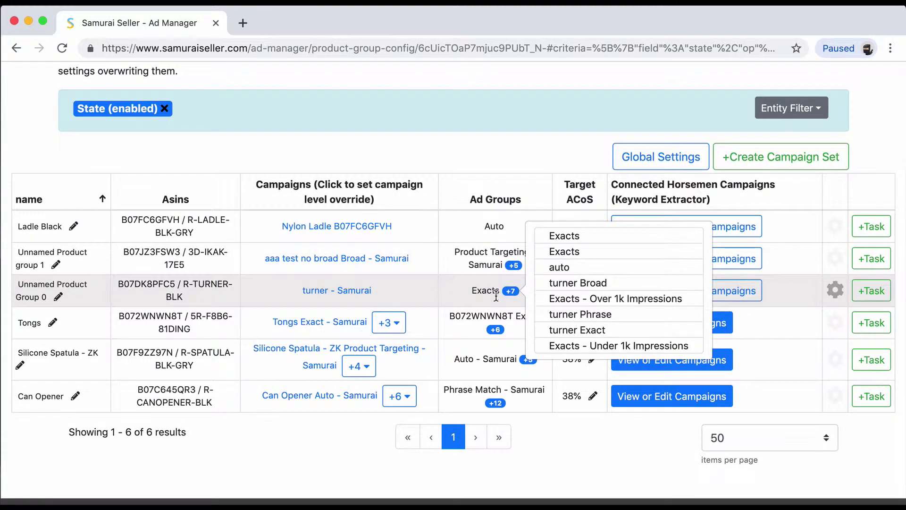
mouse_move(493, 321)
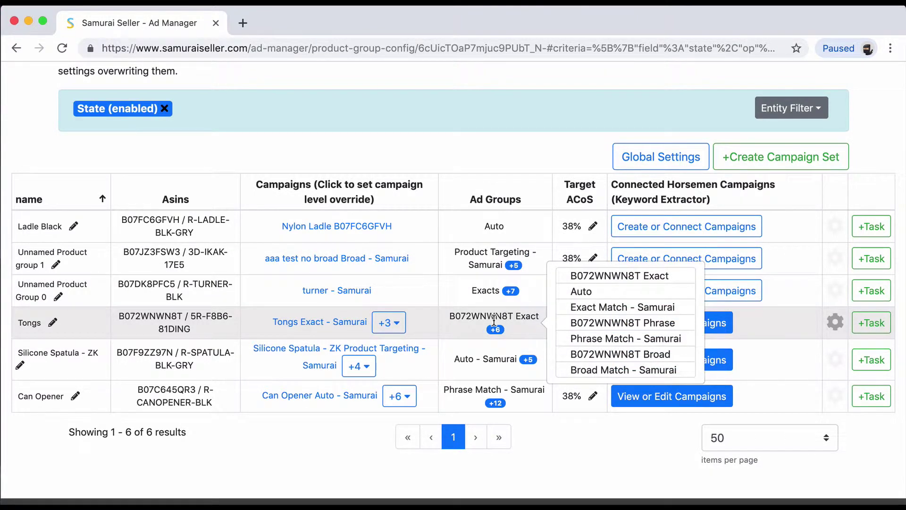
triple_click(493, 320)
left_click(493, 321)
double_click(140, 317)
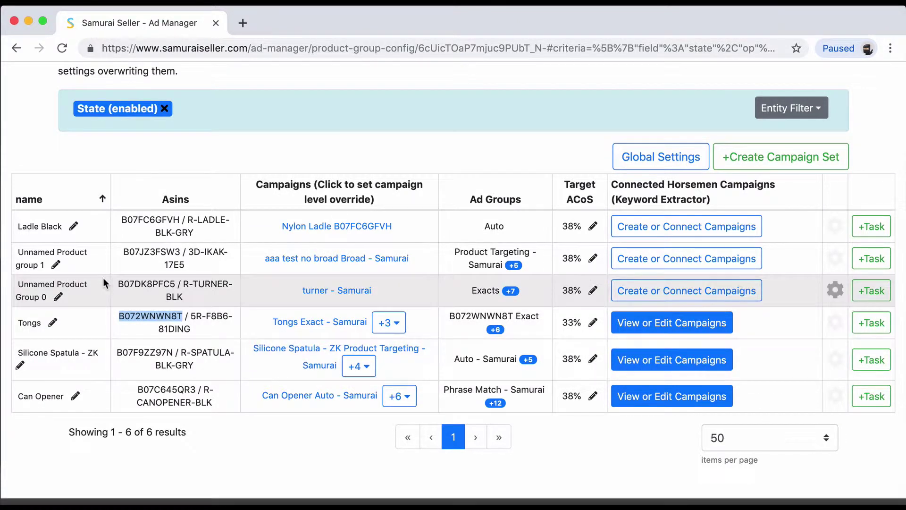
left_click_drag(63, 226, 16, 227)
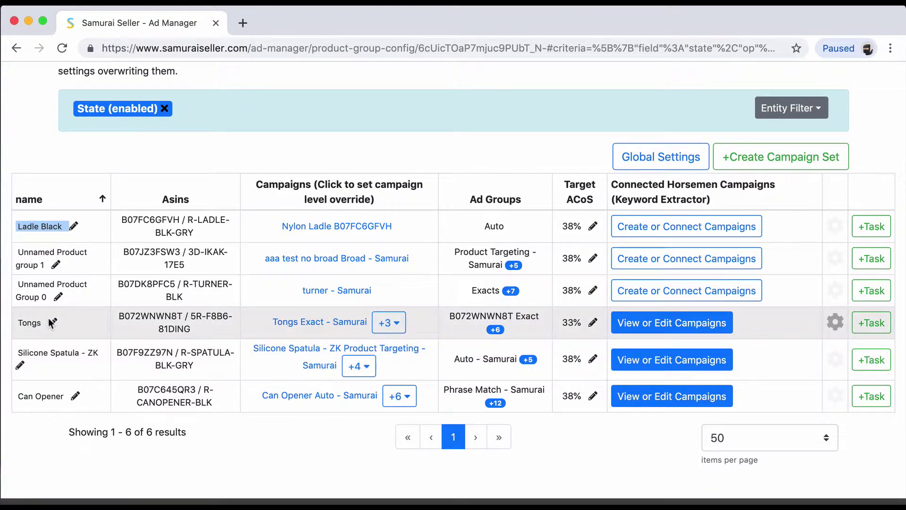
scroll(372, 228, "up", 2)
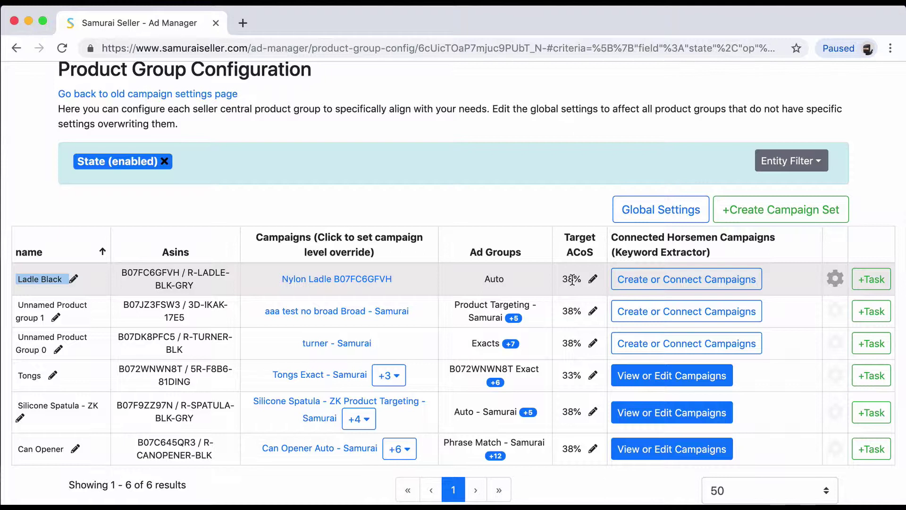
Change Ladle Black's target ACoS from 38% to 25% and save it.
left_click_drag(562, 279, 580, 278)
left_click(573, 279)
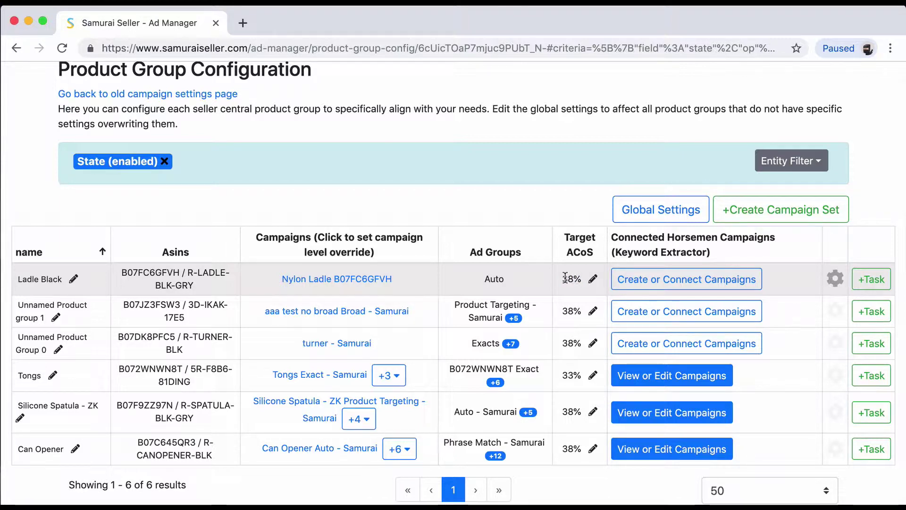
left_click_drag(565, 278, 584, 279)
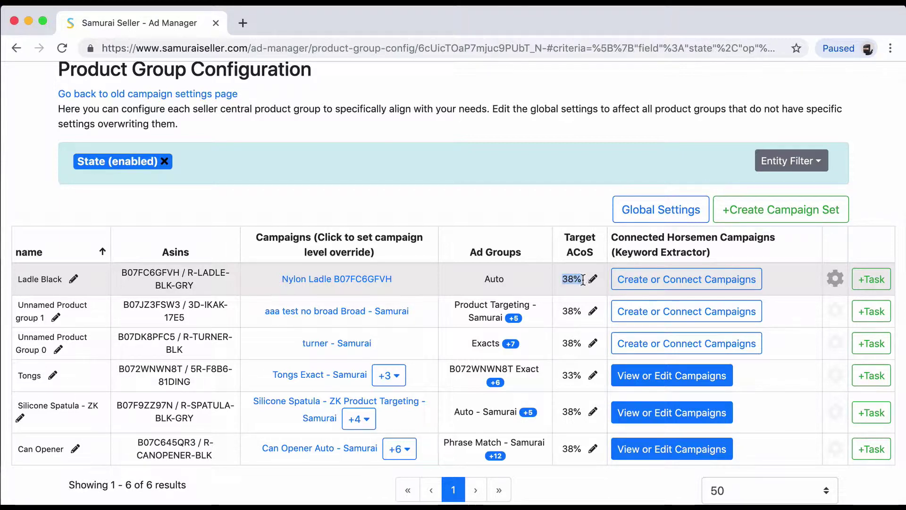
left_click(588, 283)
left_click(593, 282)
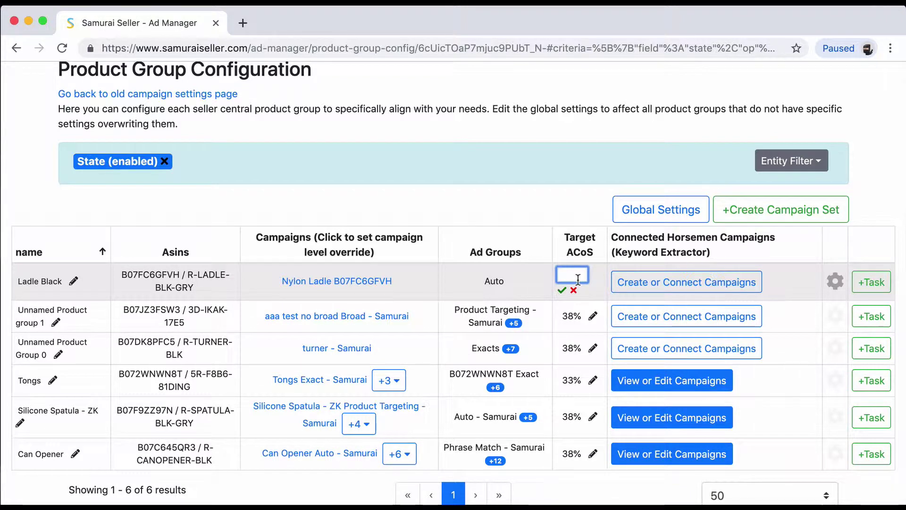
type("25")
key("Return")
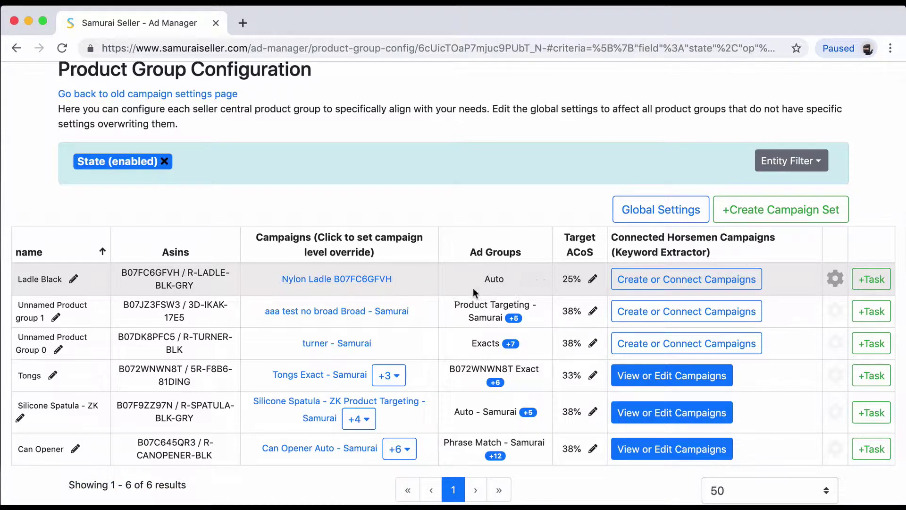
scroll(489, 282, "down", 1)
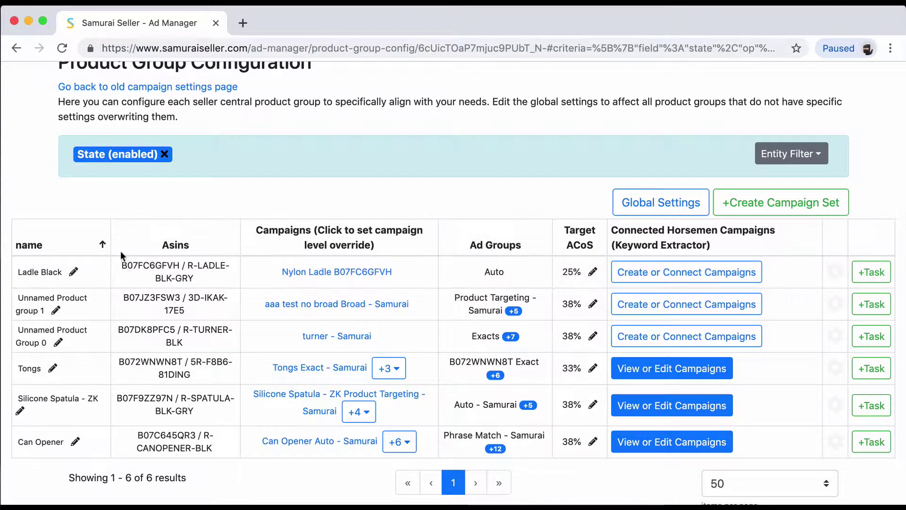
double_click(150, 261)
double_click(157, 298)
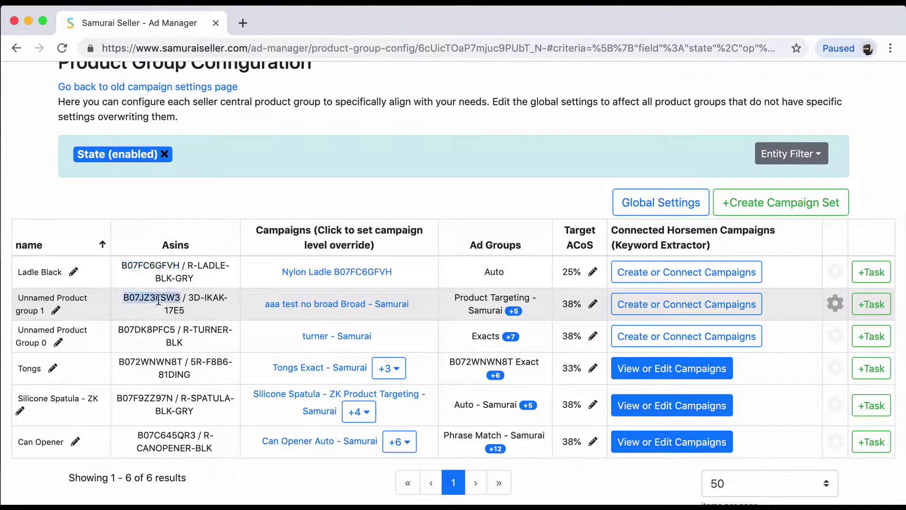
double_click(162, 329)
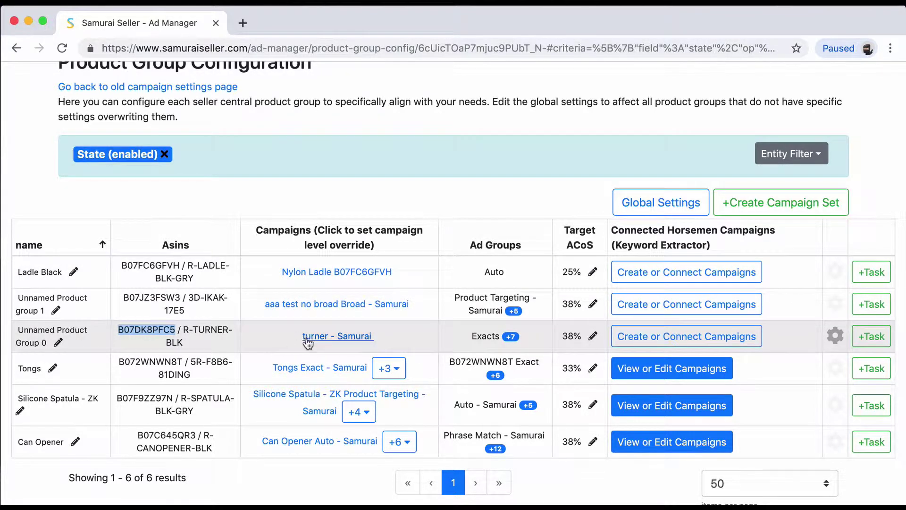
left_click(375, 338)
left_click_drag(375, 338, 301, 336)
double_click(301, 336)
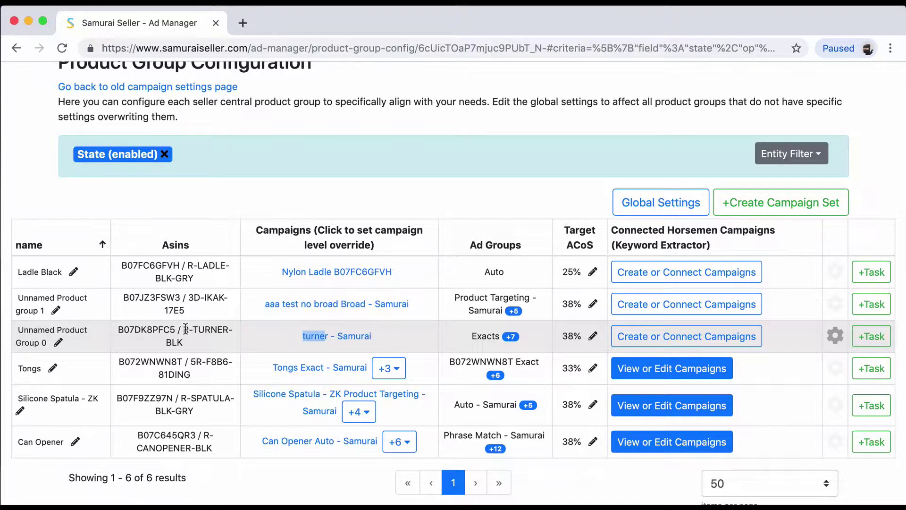
left_click(276, 348)
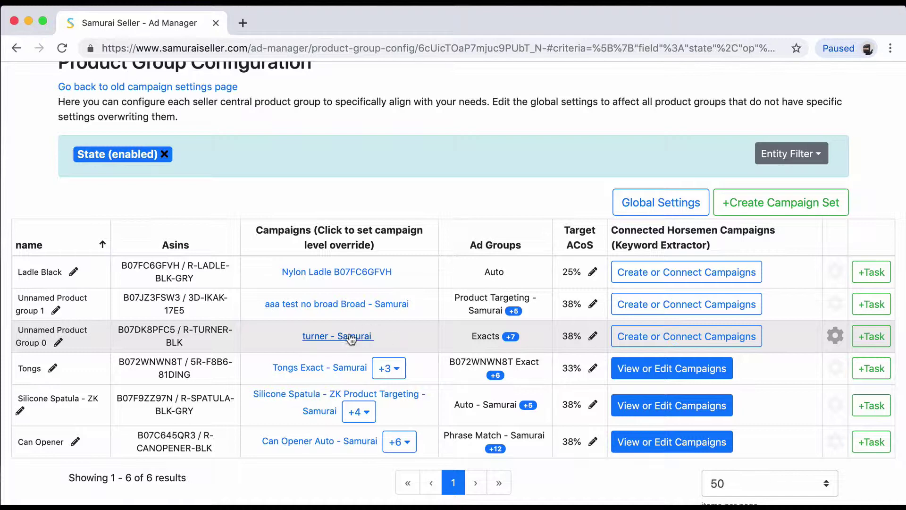
double_click(160, 329)
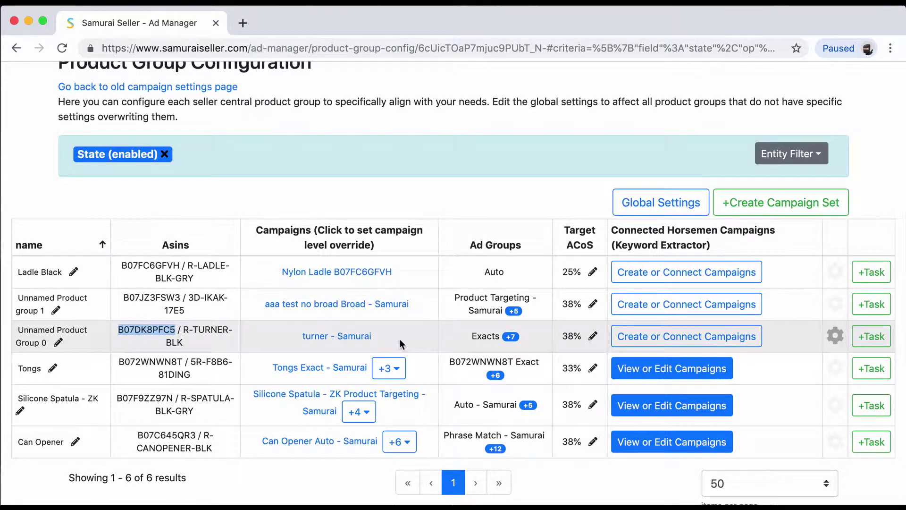
mouse_move(501, 334)
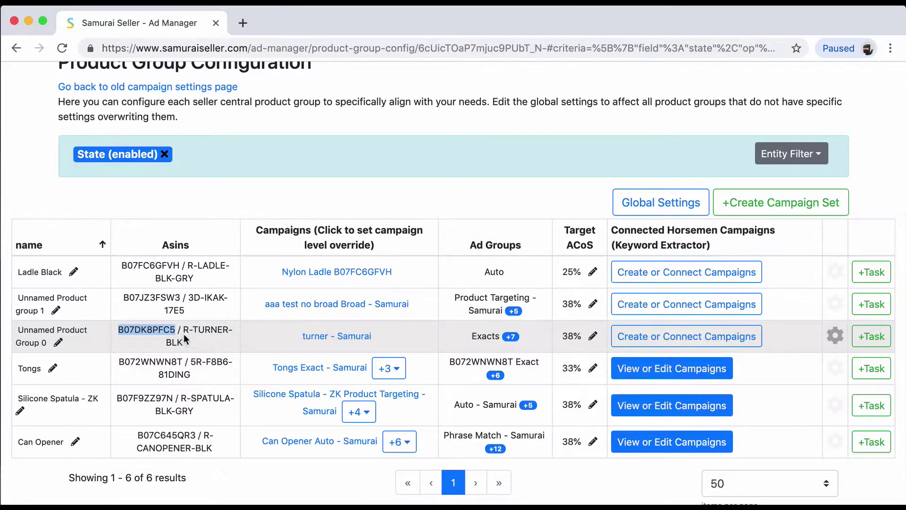
left_click(172, 329)
double_click(172, 329)
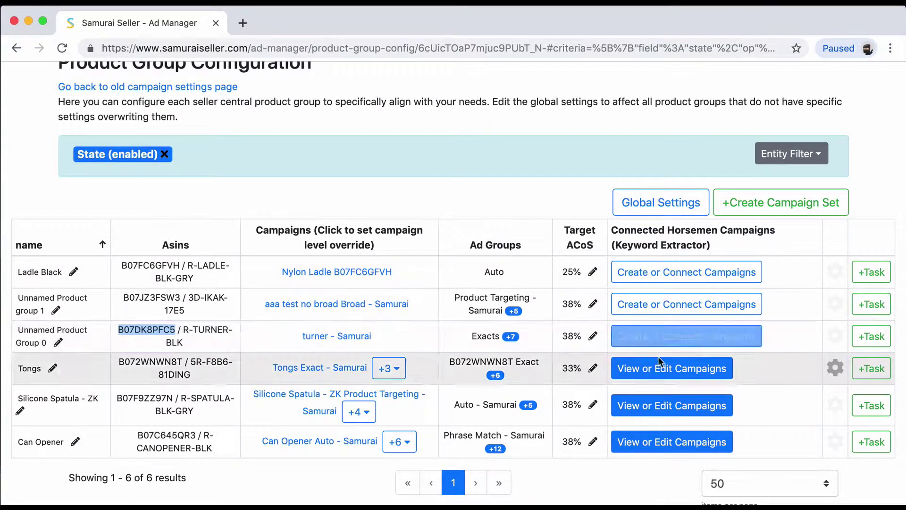
scroll(670, 227, "up", 2)
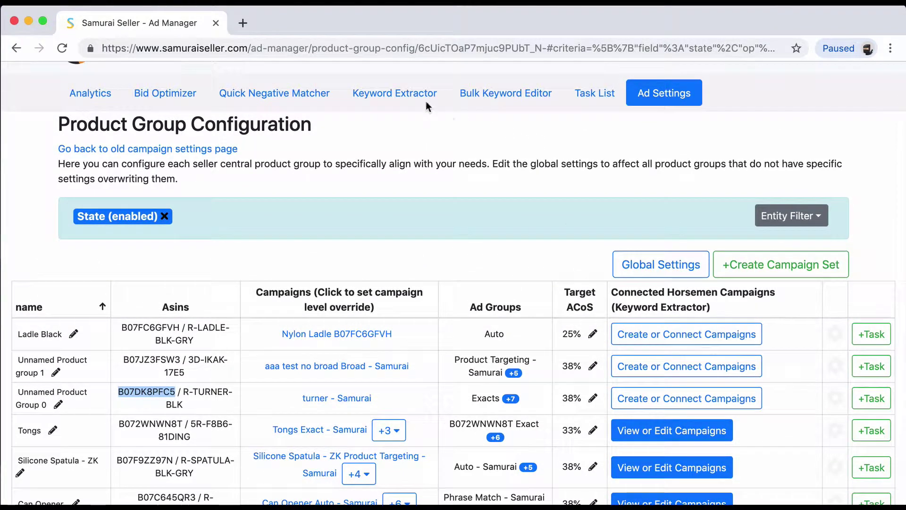
scroll(509, 223, "down", 3)
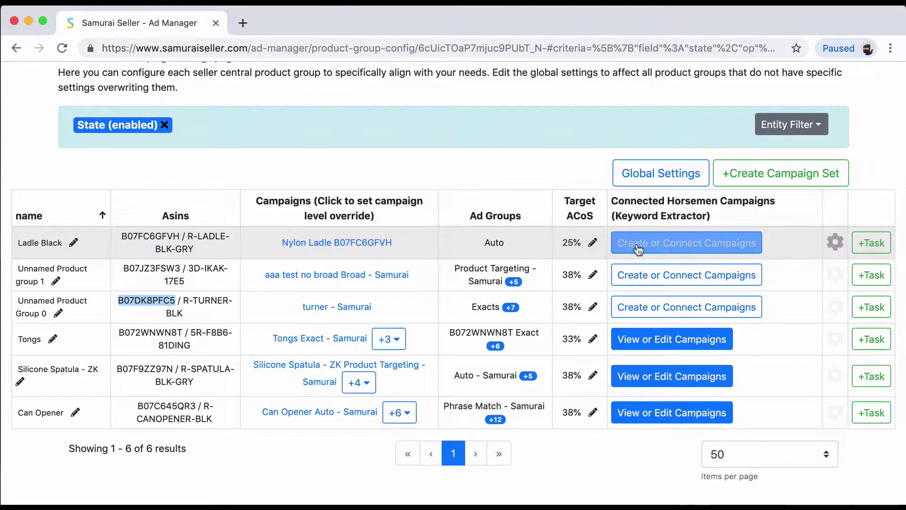
double_click(151, 235)
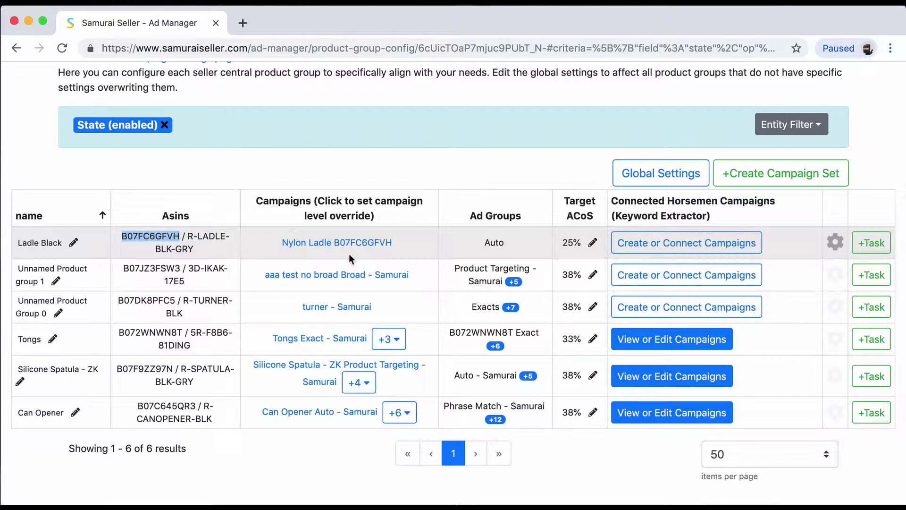
scroll(664, 250, "up", 1)
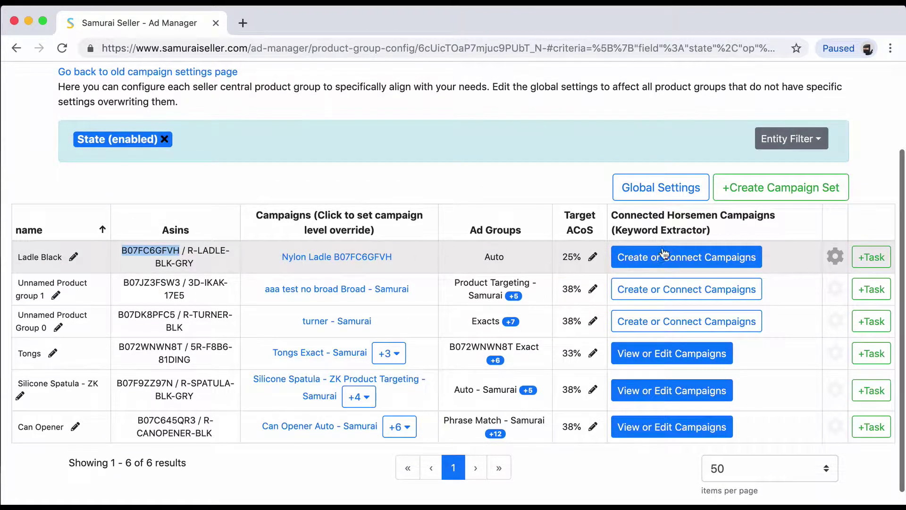
scroll(664, 253, "up", 1)
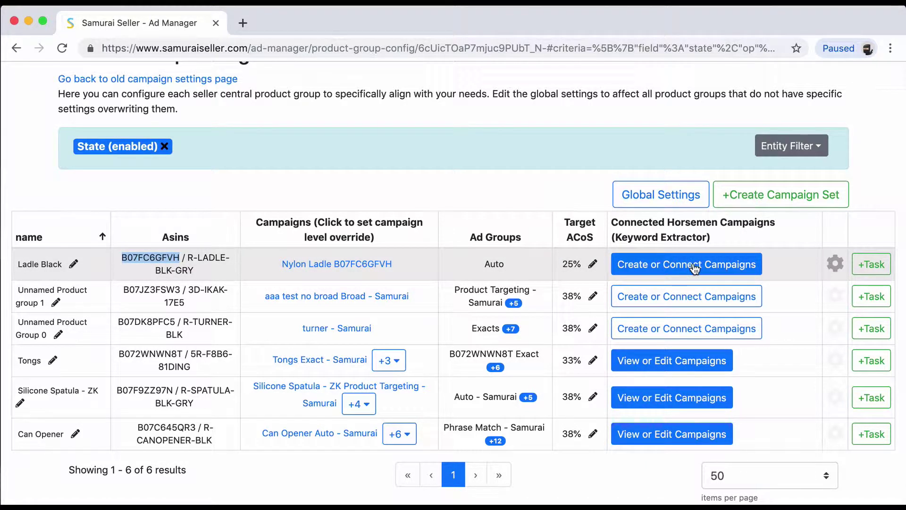
scroll(511, 247, "up", 4)
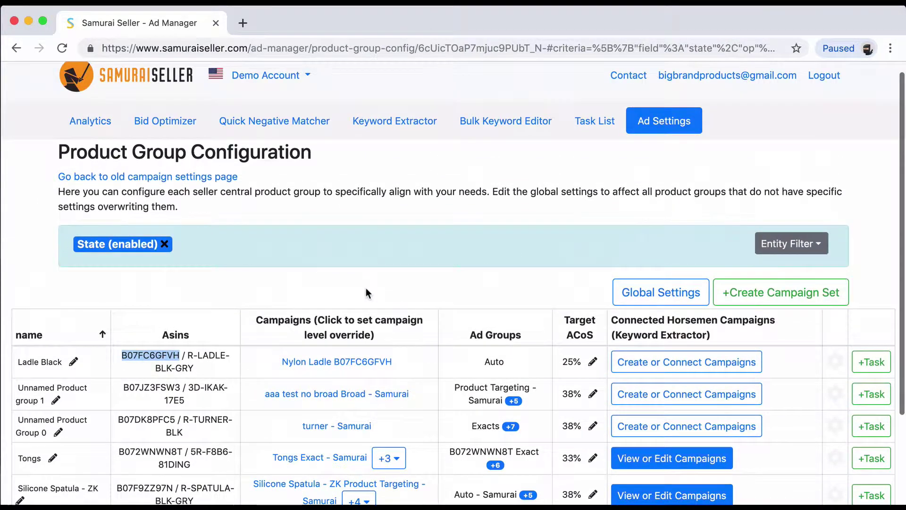
scroll(358, 285, "down", 3)
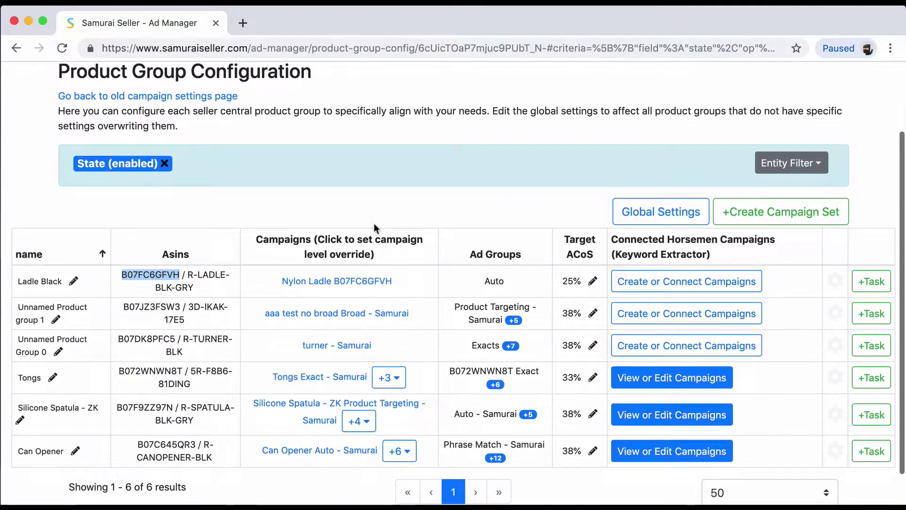
Open Global Settings and inspect the Max Bid value of 5 on the Bid tab.
left_click(645, 214)
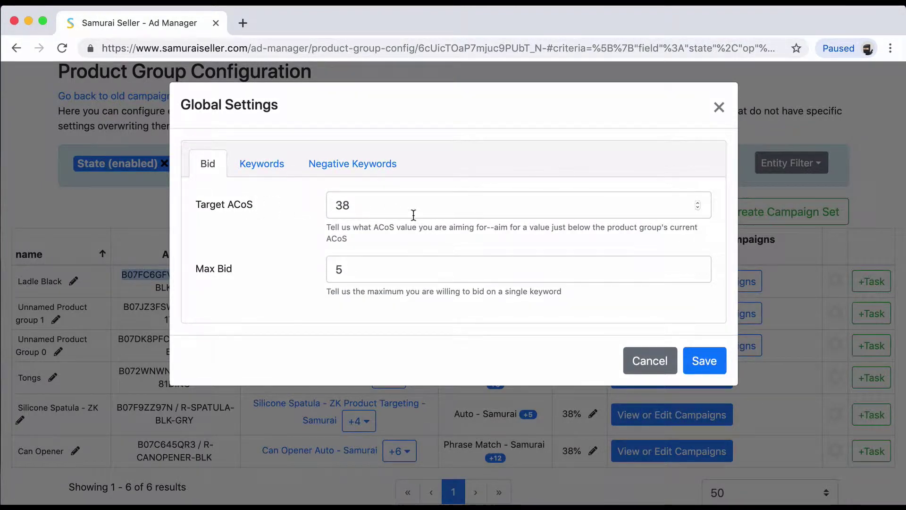
left_click(384, 275)
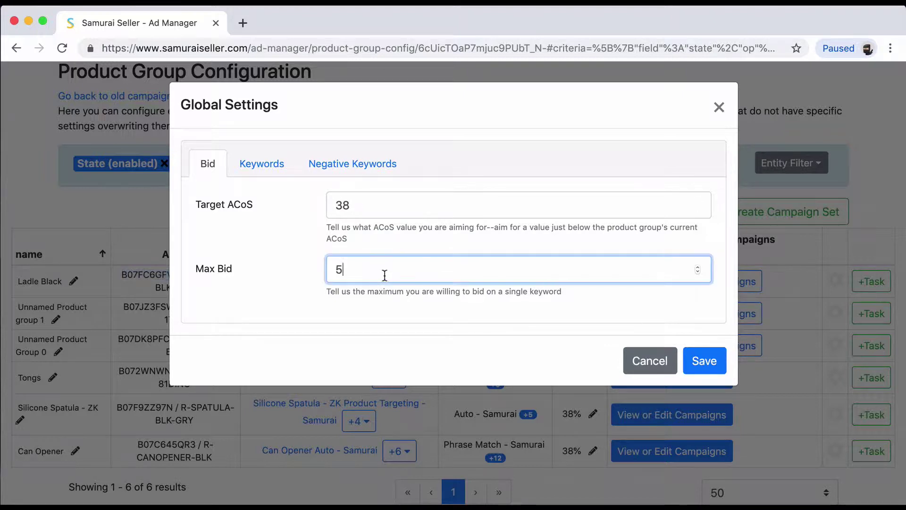
left_click_drag(354, 273, 294, 278)
left_click(348, 271)
double_click(366, 269)
left_click(367, 276)
left_click_drag(333, 269, 288, 275)
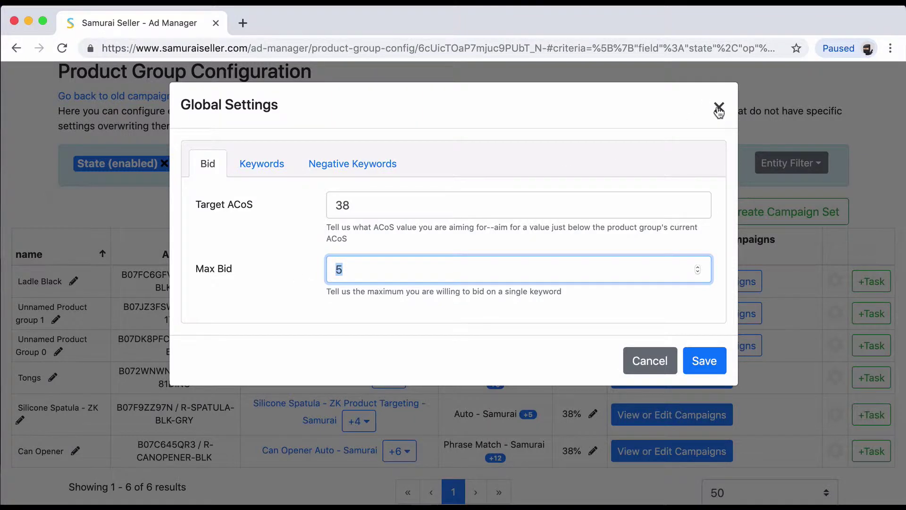
Close and reopen Global Settings, then bring up the Keywords settings.
left_click(718, 109)
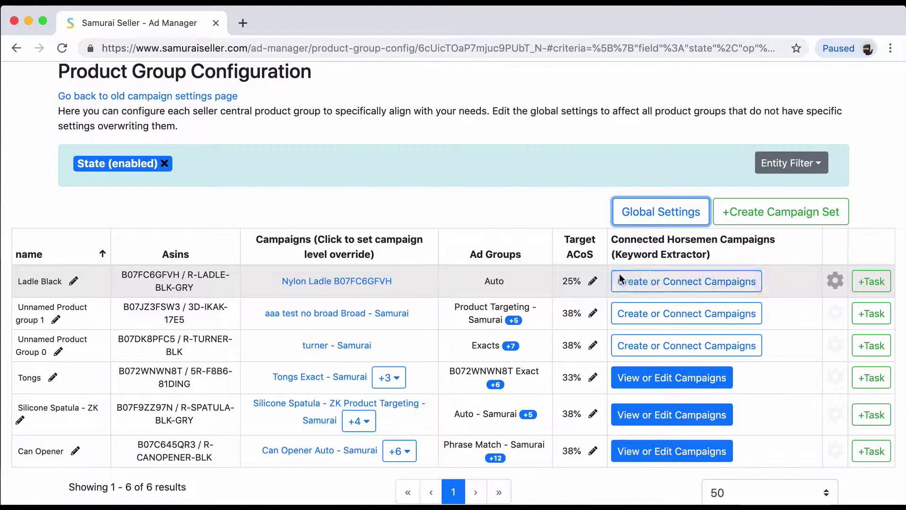
left_click(662, 214)
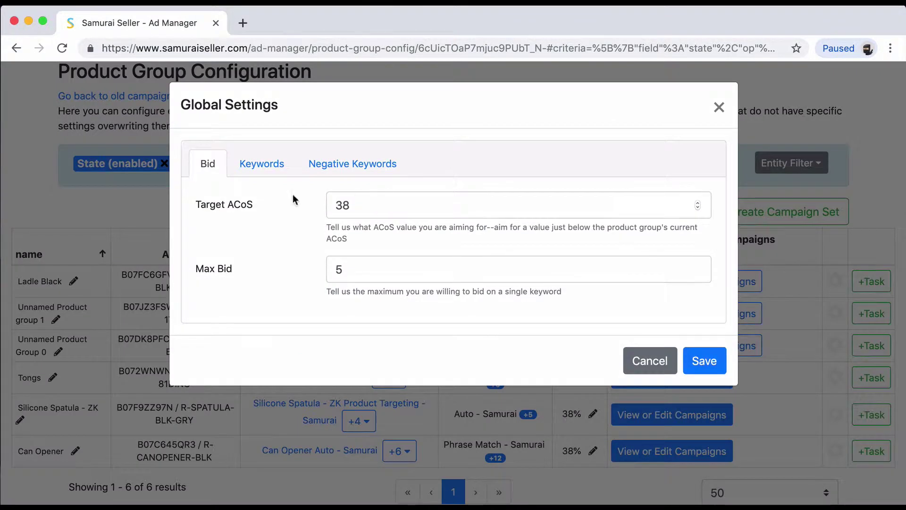
left_click(257, 164)
left_click(383, 208)
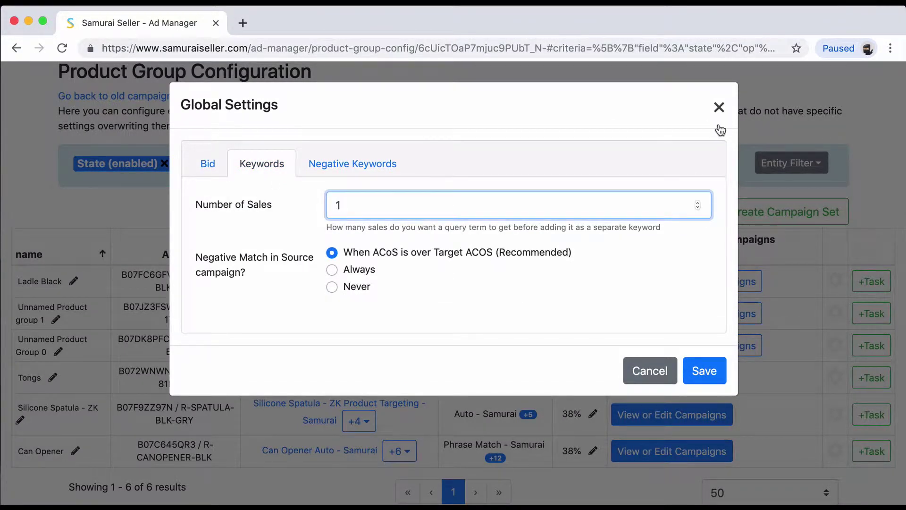
left_click(719, 109)
scroll(424, 142, "up", 3)
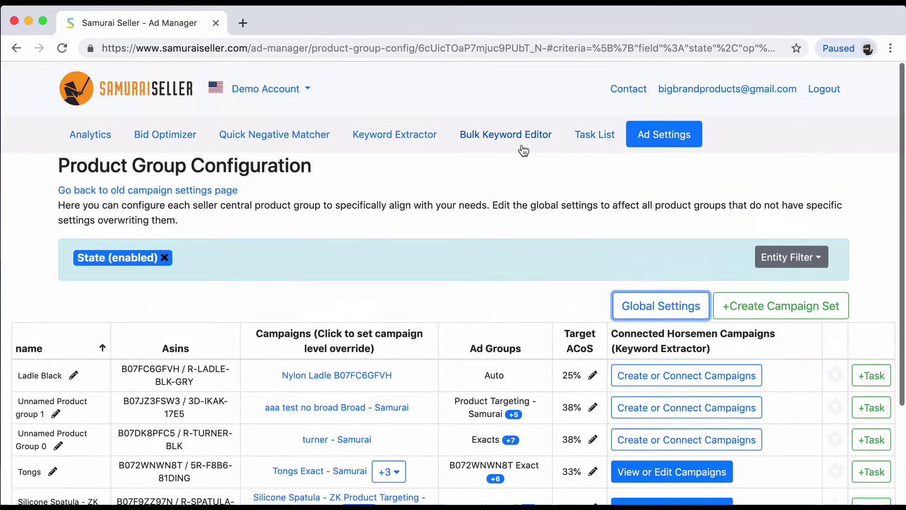
scroll(448, 186, "down", 4)
scroll(477, 175, "up", 4)
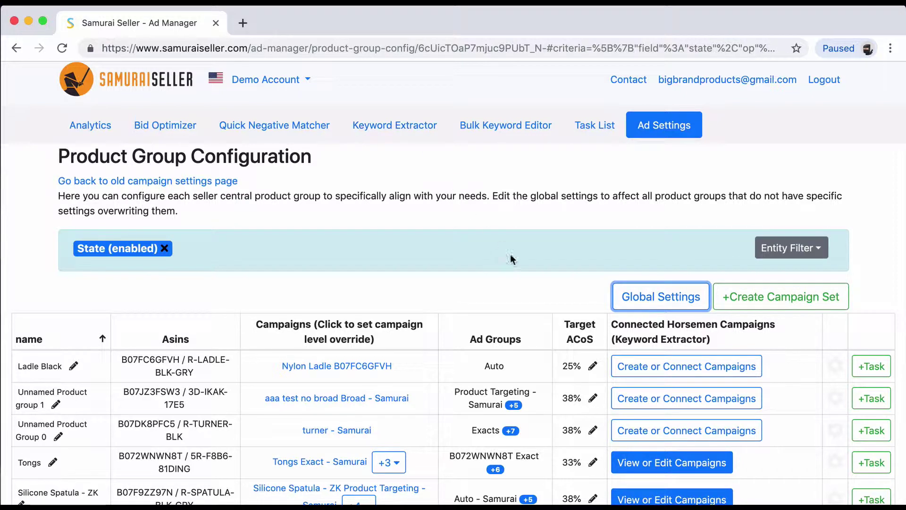
left_click(543, 250)
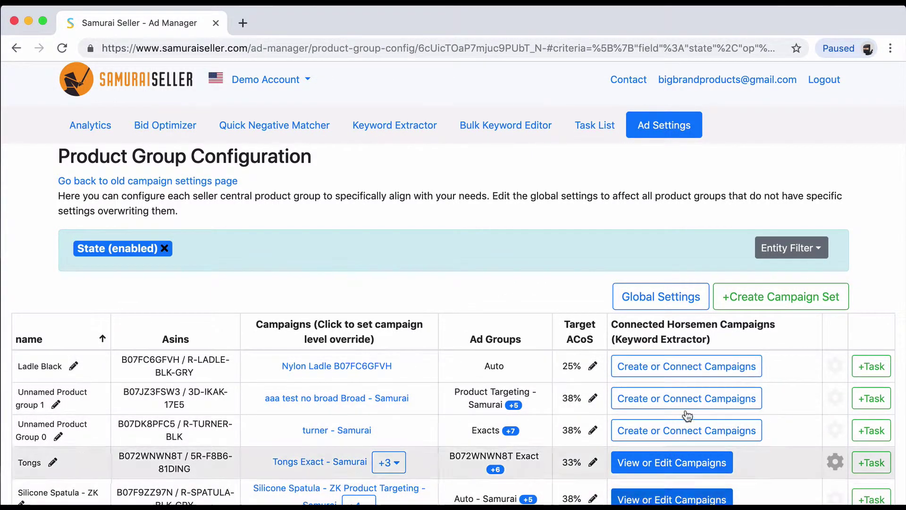
left_click(669, 297)
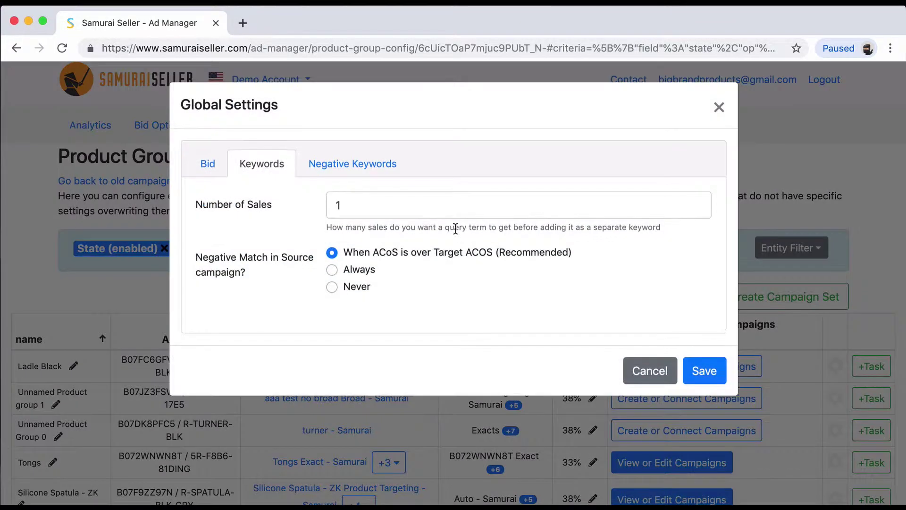
left_click_drag(375, 206, 279, 210)
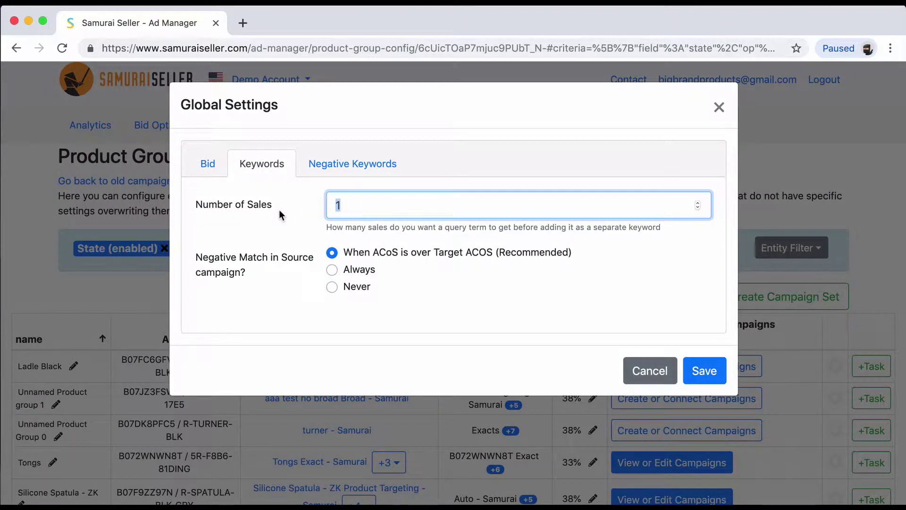
type("2")
key("BackSpace")
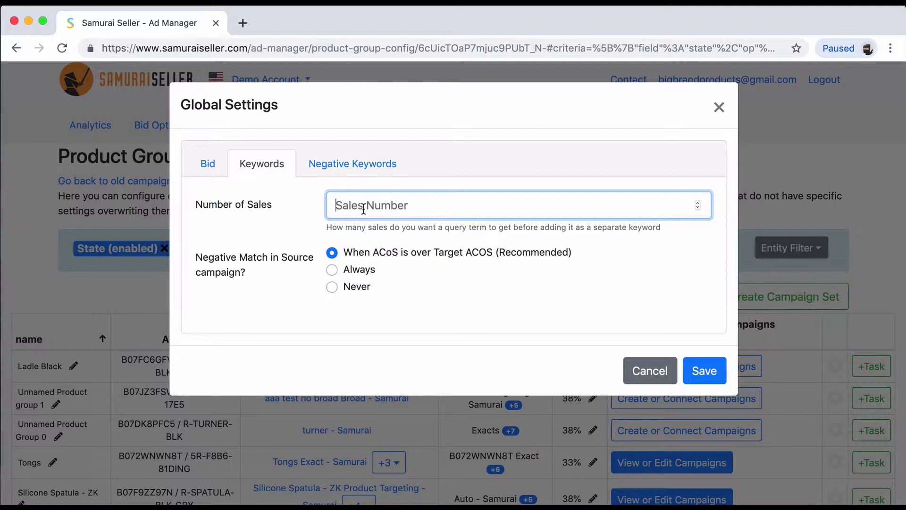
type("2")
key("BackSpace")
type("1")
left_click_drag(366, 208, 291, 207)
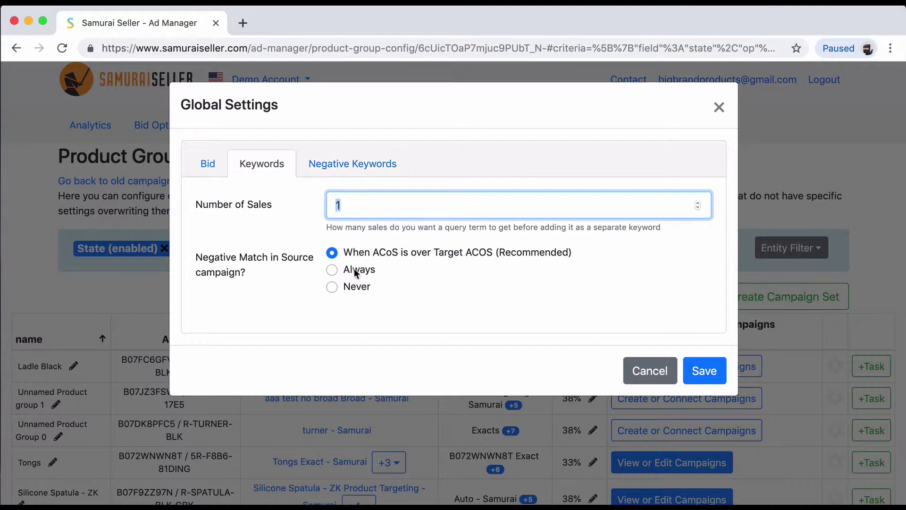
left_click(370, 251)
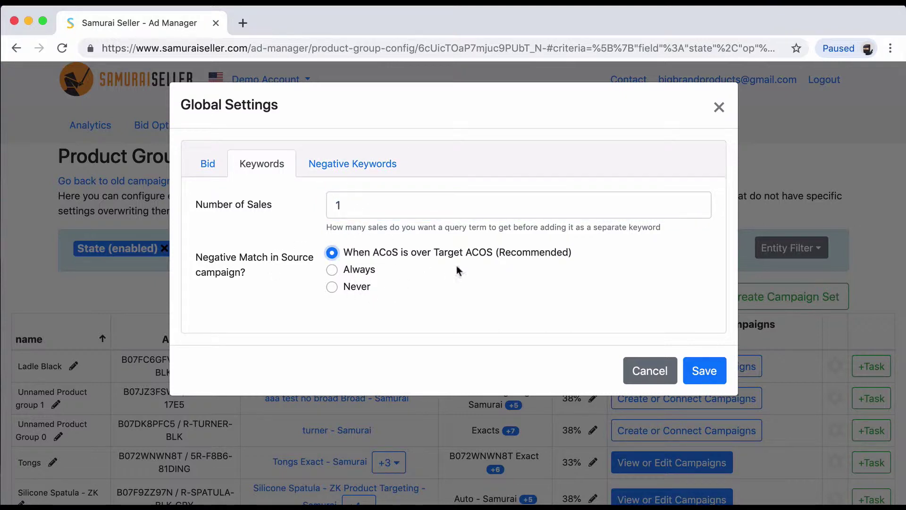
Switch to the Negative Keywords settings and set the Date Range to Lifetime.
left_click(358, 166)
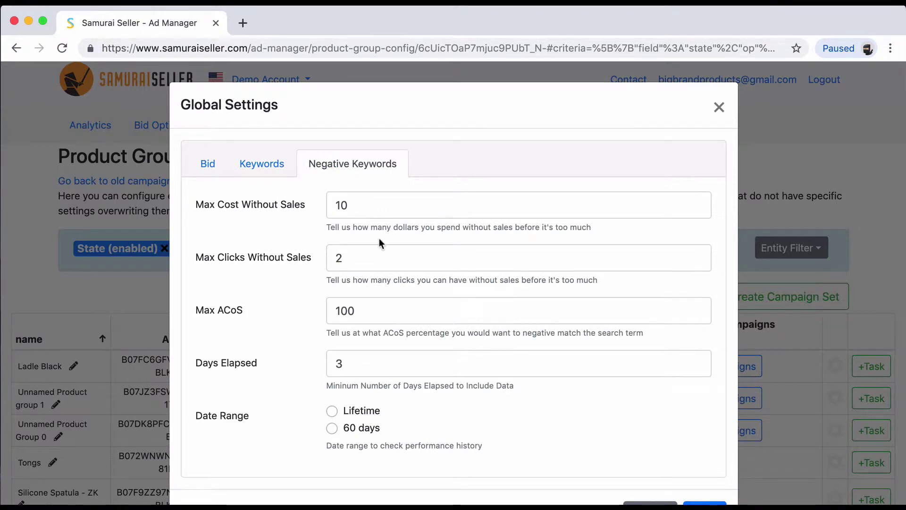
scroll(380, 219, "down", 2)
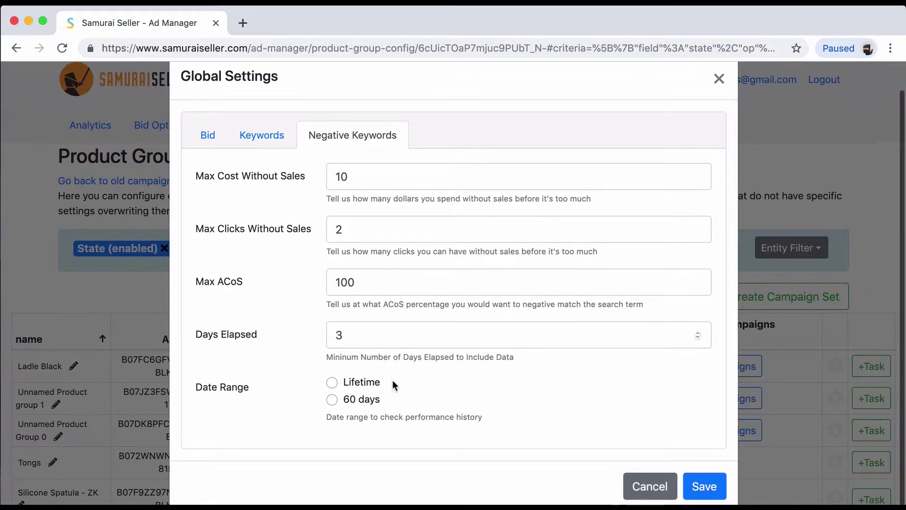
left_click(364, 384)
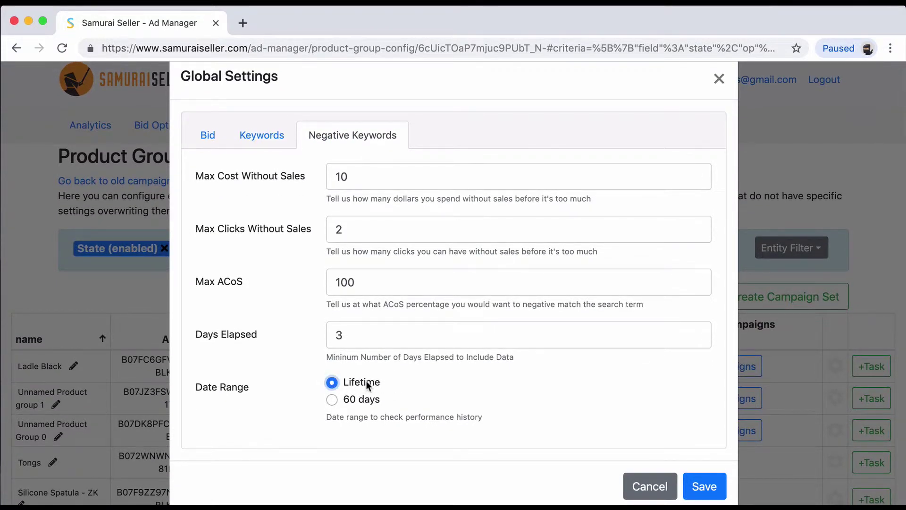
scroll(377, 375, "up", 1)
scroll(398, 329, "up", 2)
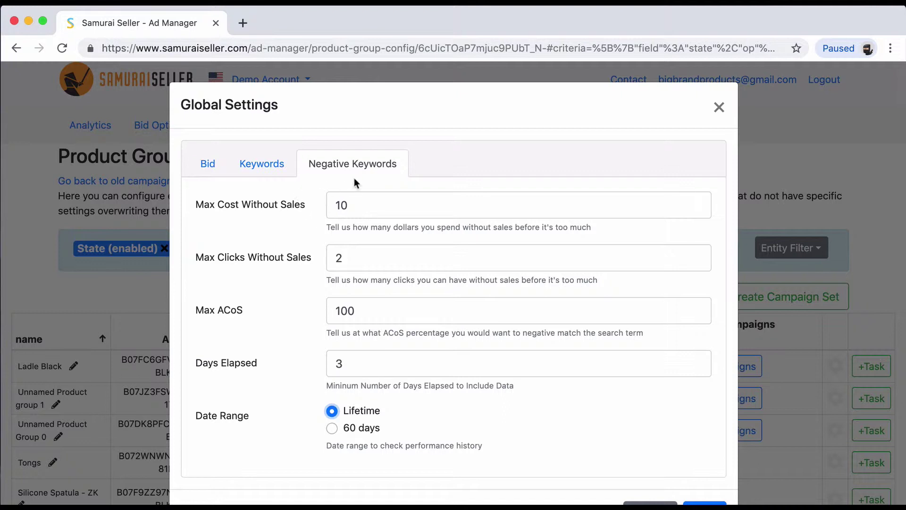
left_click(364, 165)
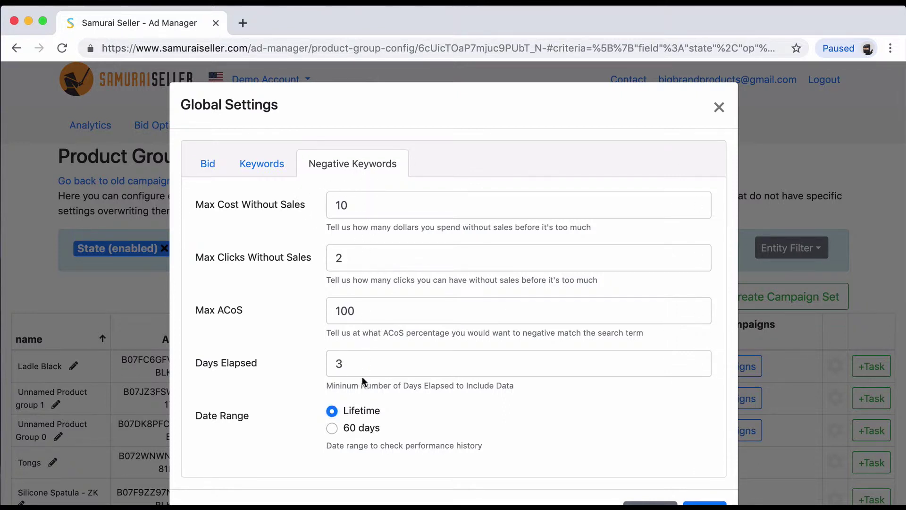
scroll(406, 183, "down", 1)
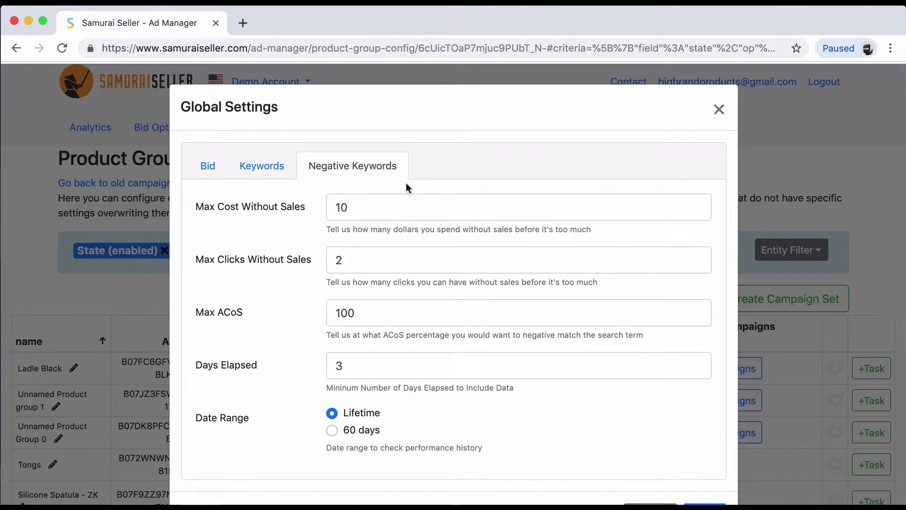
scroll(451, 169, "down", 1)
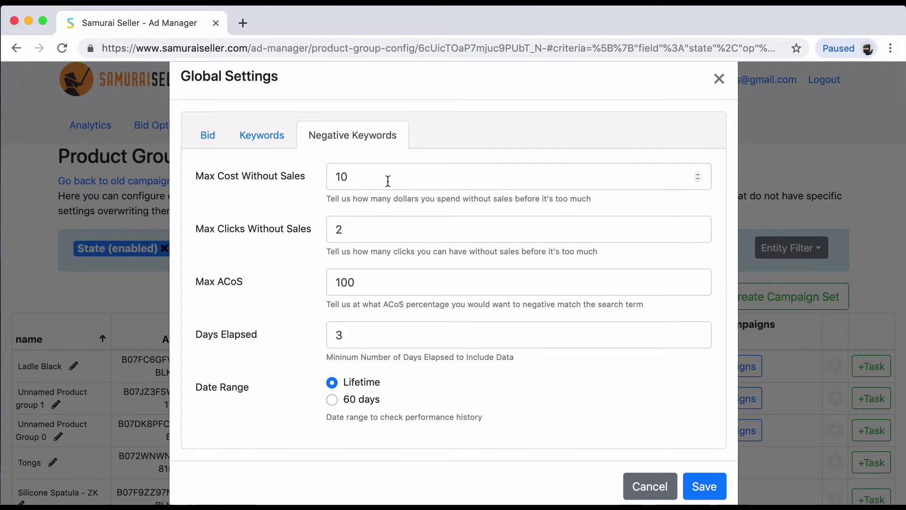
Review the Max Cost (10), Max Clicks, Max ACoS (100) and Days Elapsed (3) fields.
left_click_drag(387, 181, 294, 182)
left_click(344, 170)
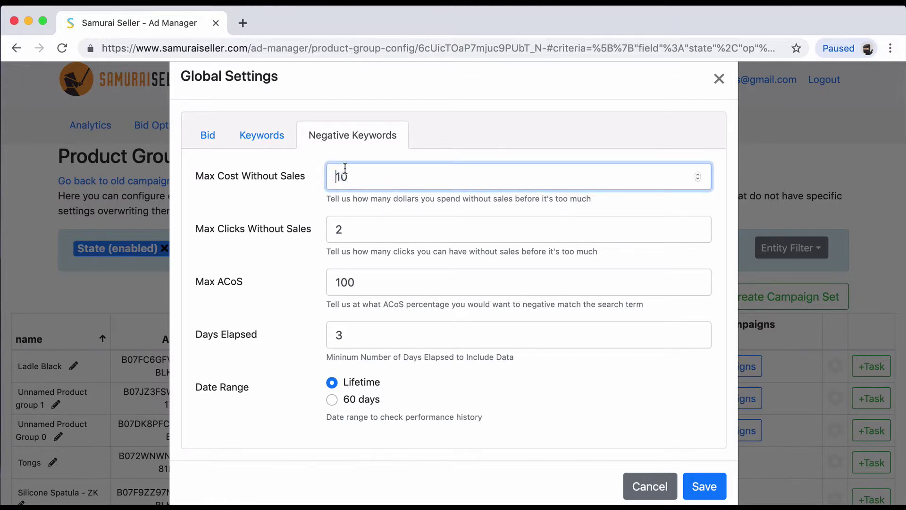
left_click(359, 228)
left_click(371, 283)
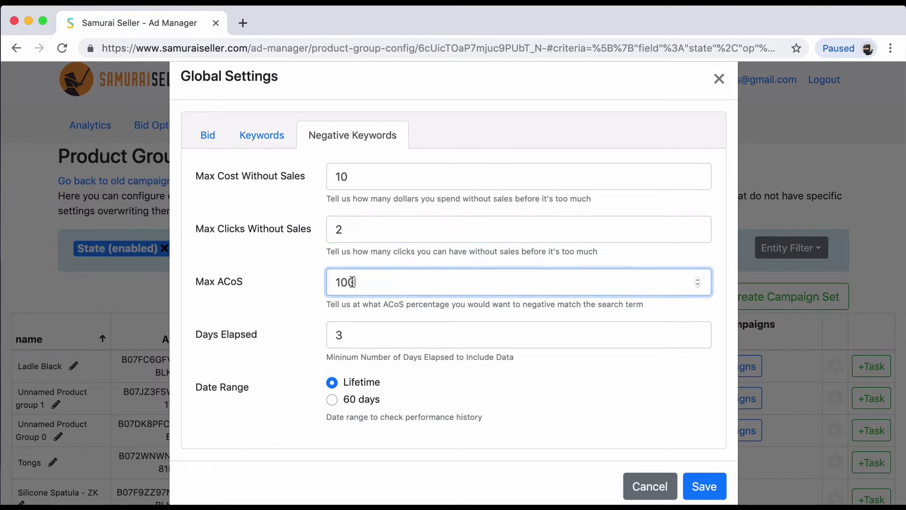
double_click(373, 289)
left_click(373, 290)
left_click(366, 334)
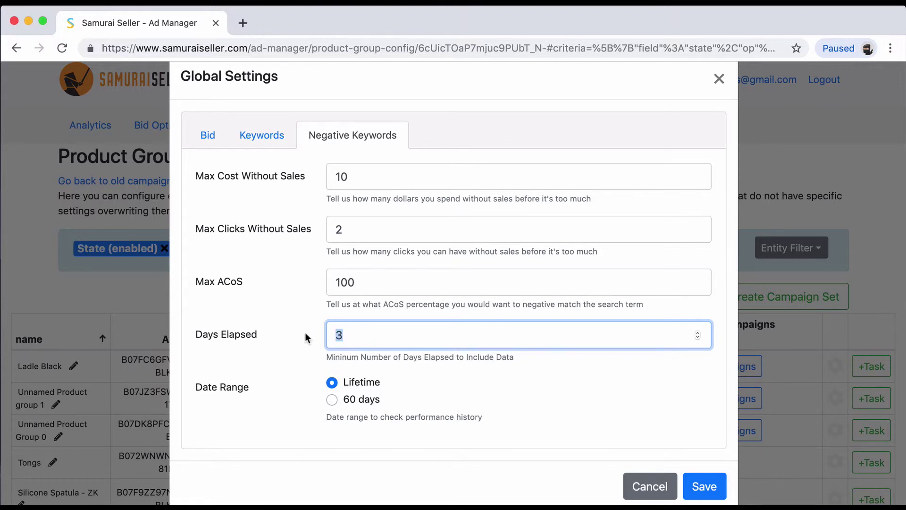
left_click_drag(368, 333, 299, 335)
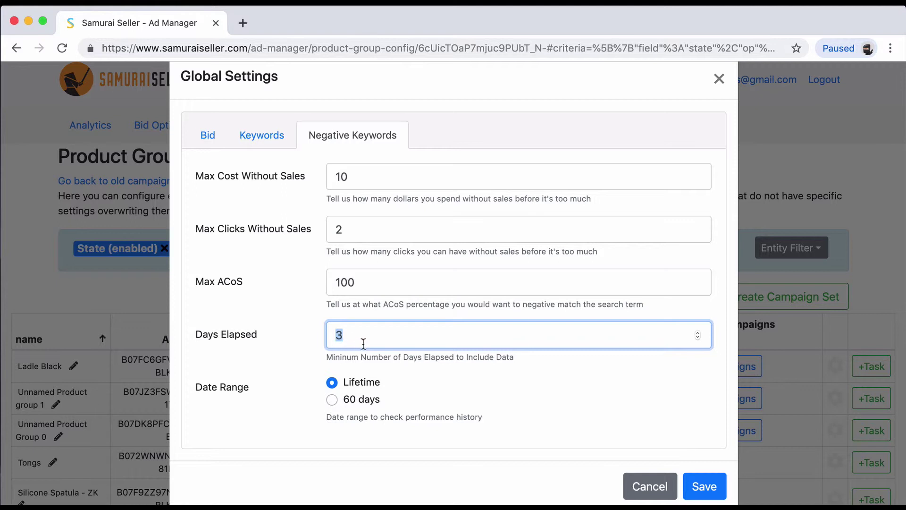
left_click(392, 332)
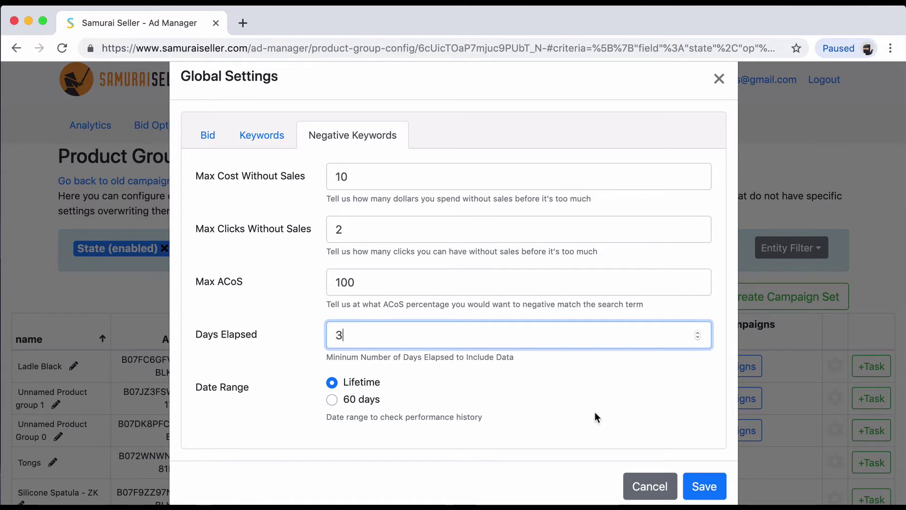
Save the Global Settings and scroll down the product group table.
left_click(703, 485)
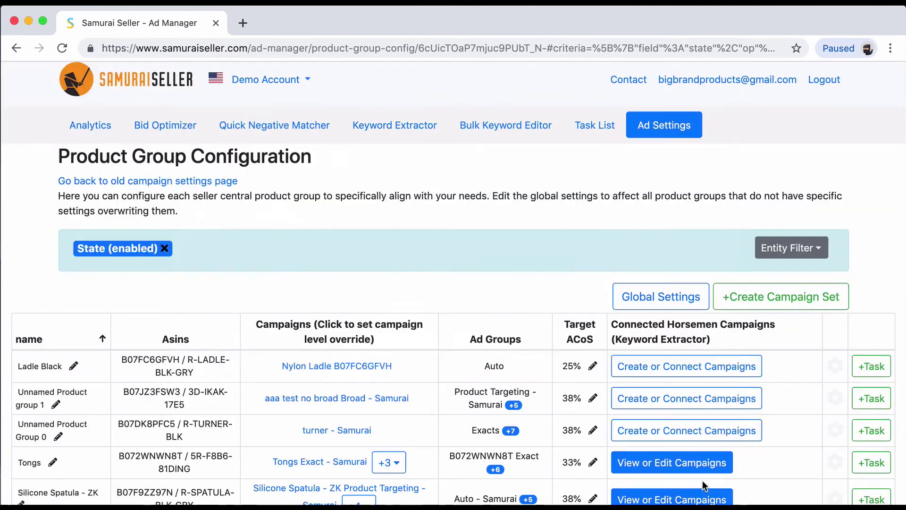
scroll(849, 359, "down", 2)
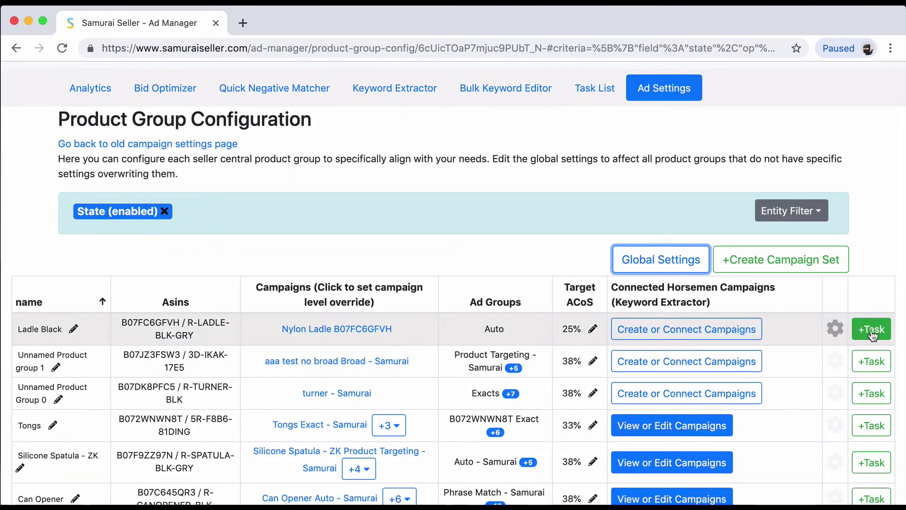